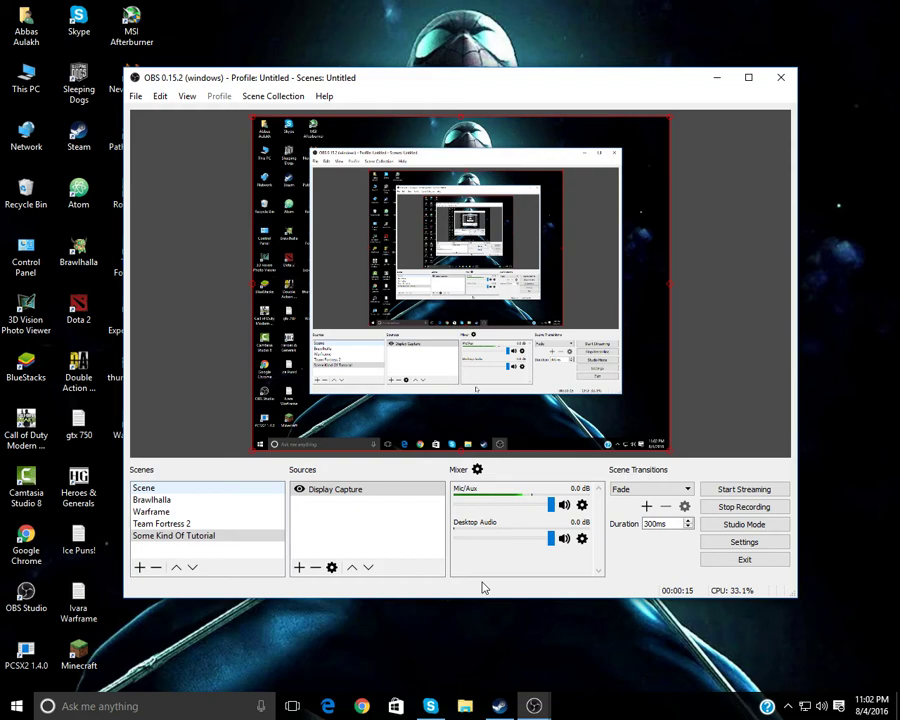
click(340, 542)
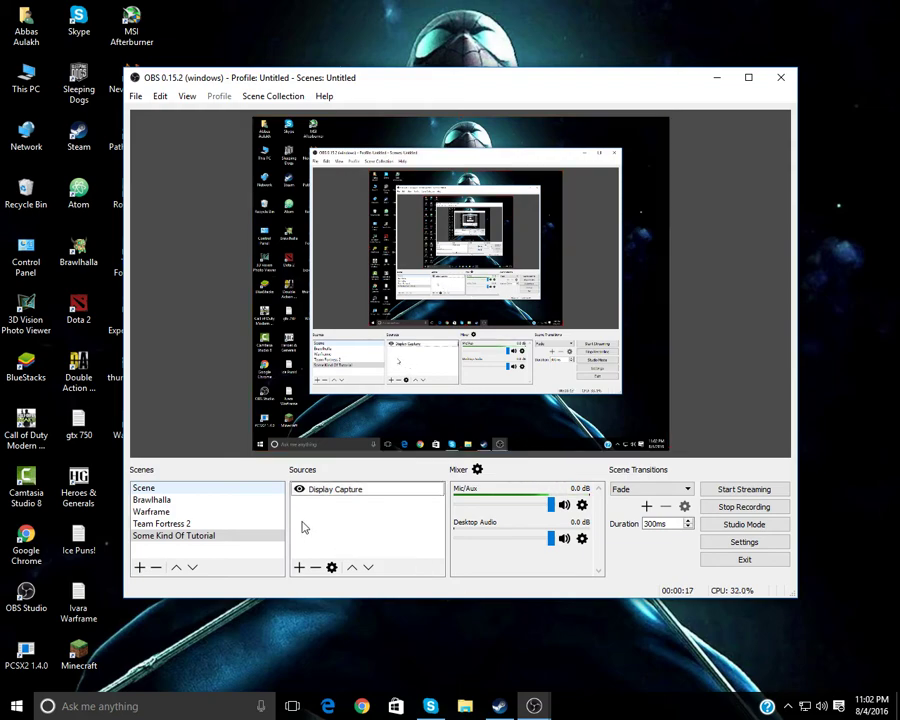
click(221, 652)
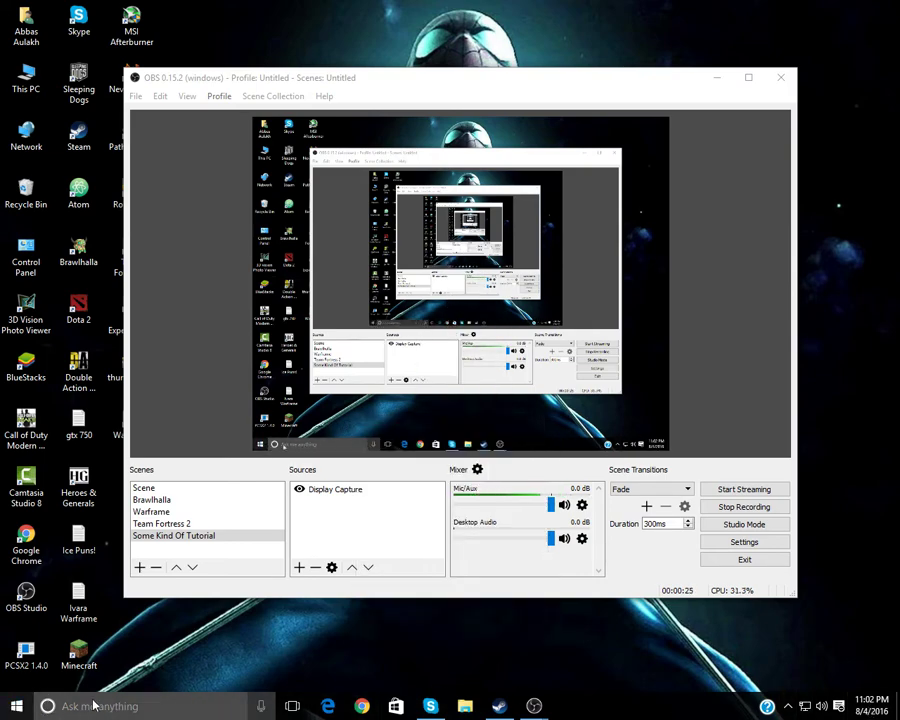
Search Windows for msinfo and open System Information.
click(150, 703)
text(msinfo)
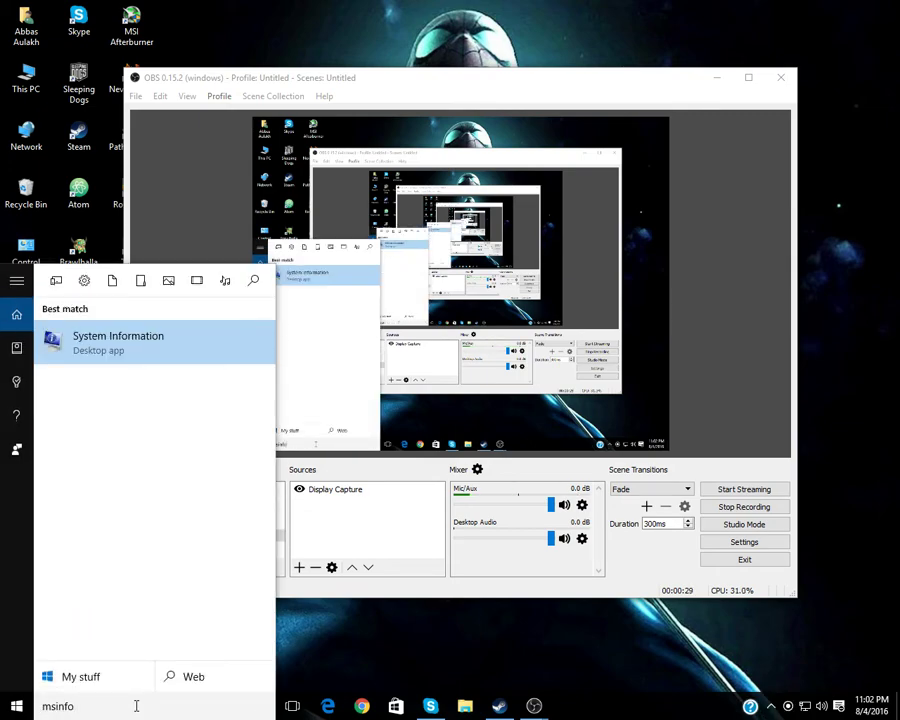
key(Return)
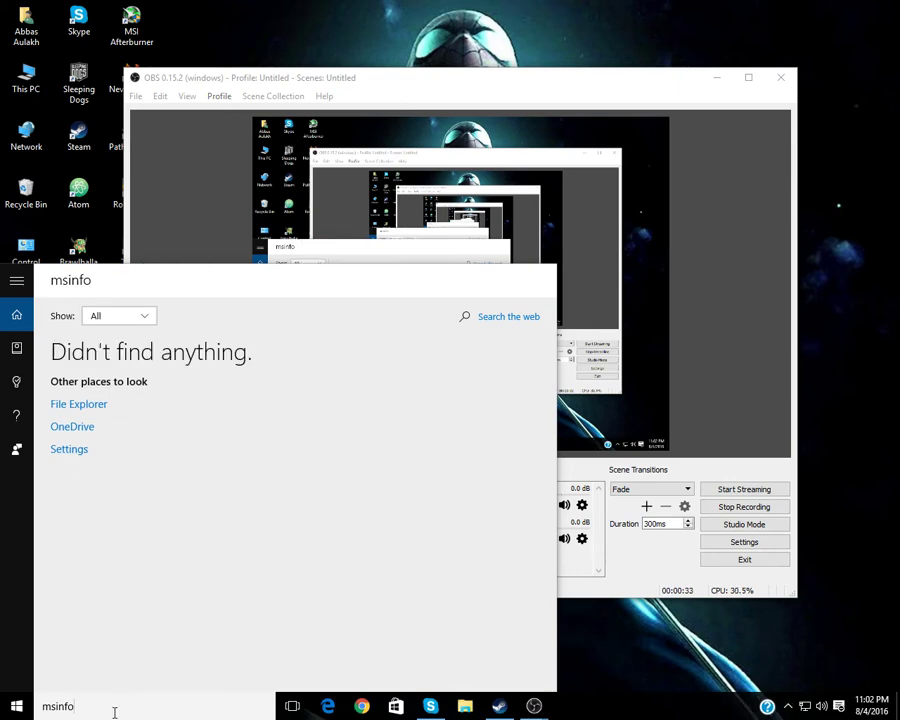
key(BackSpace)
key(BackSpace)
key(BackSpace)
key(BackSpace)
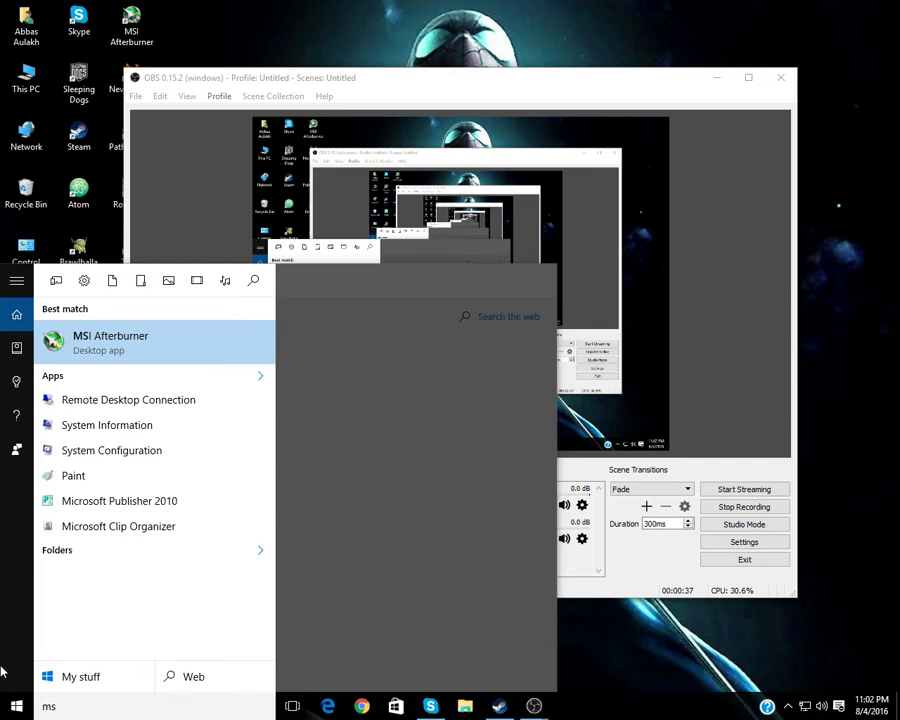
text(info)
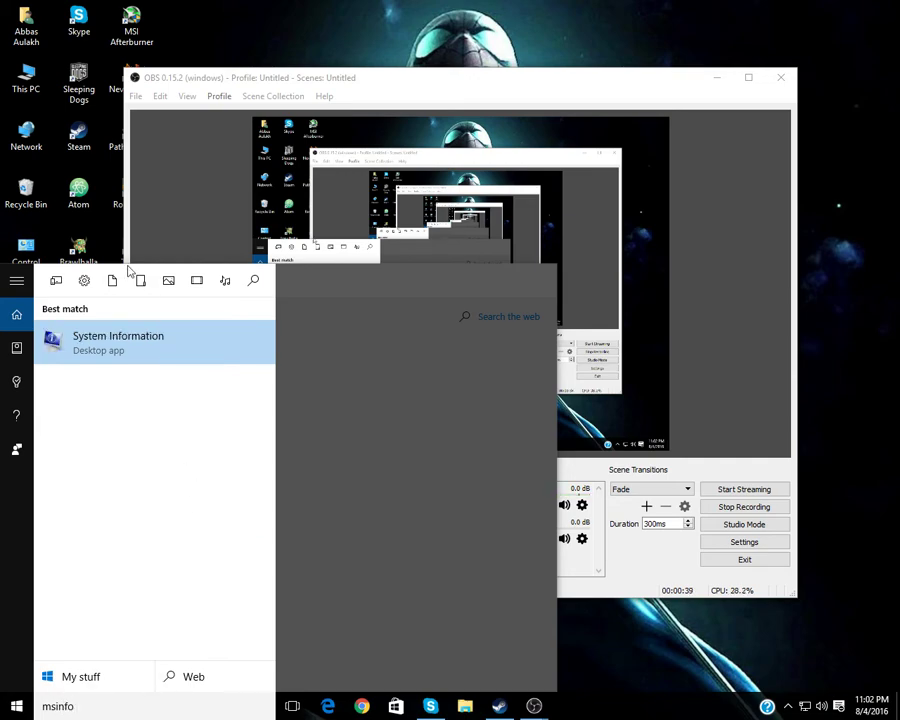
click(141, 331)
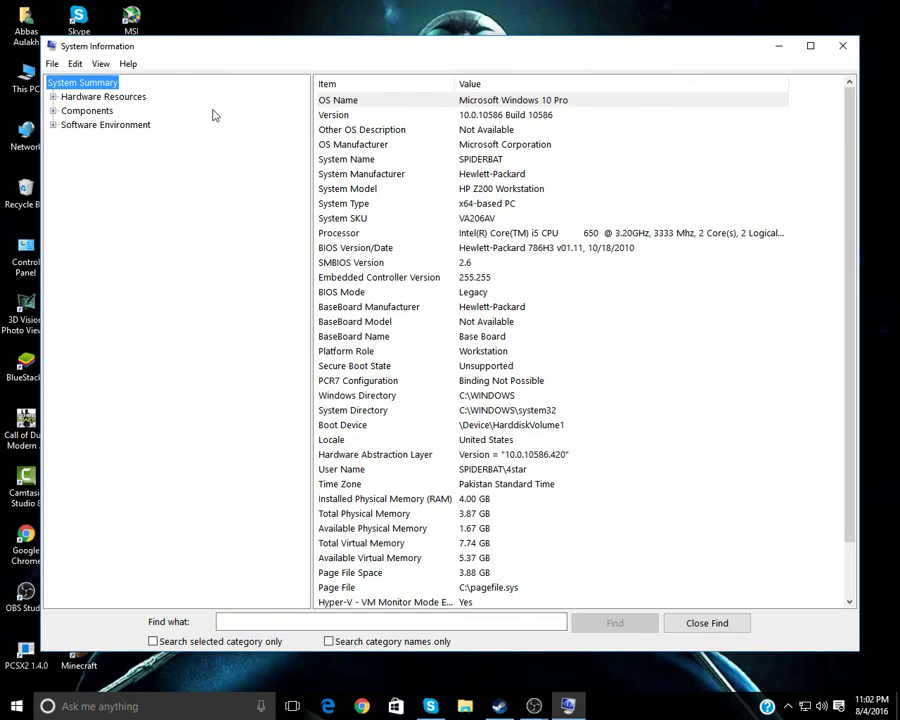
Check the System Type entry in the system summary and close System Information.
click(467, 205)
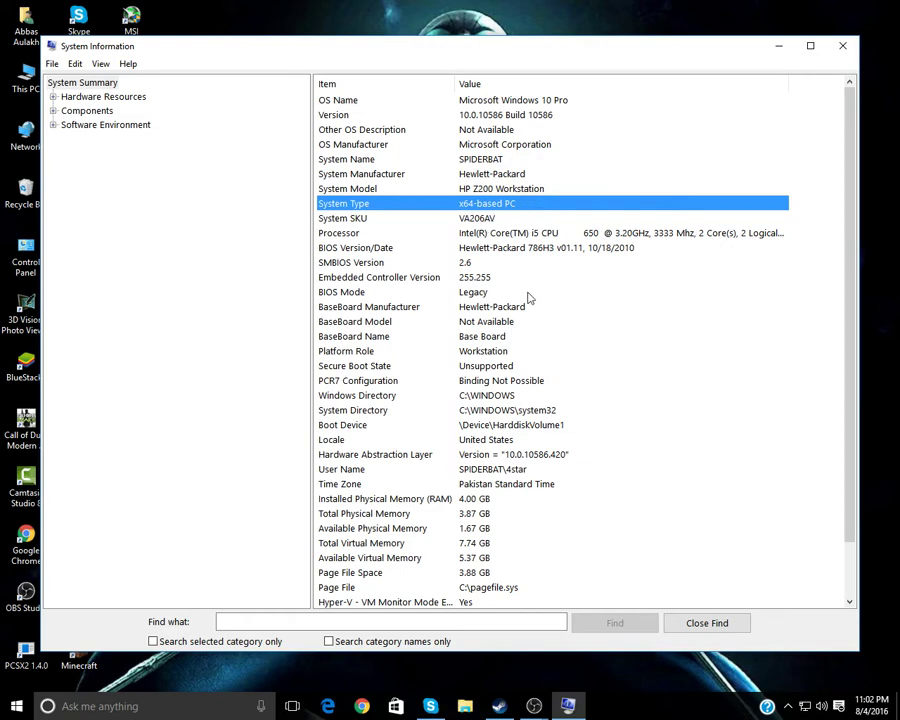
click(516, 412)
click(531, 485)
click(502, 543)
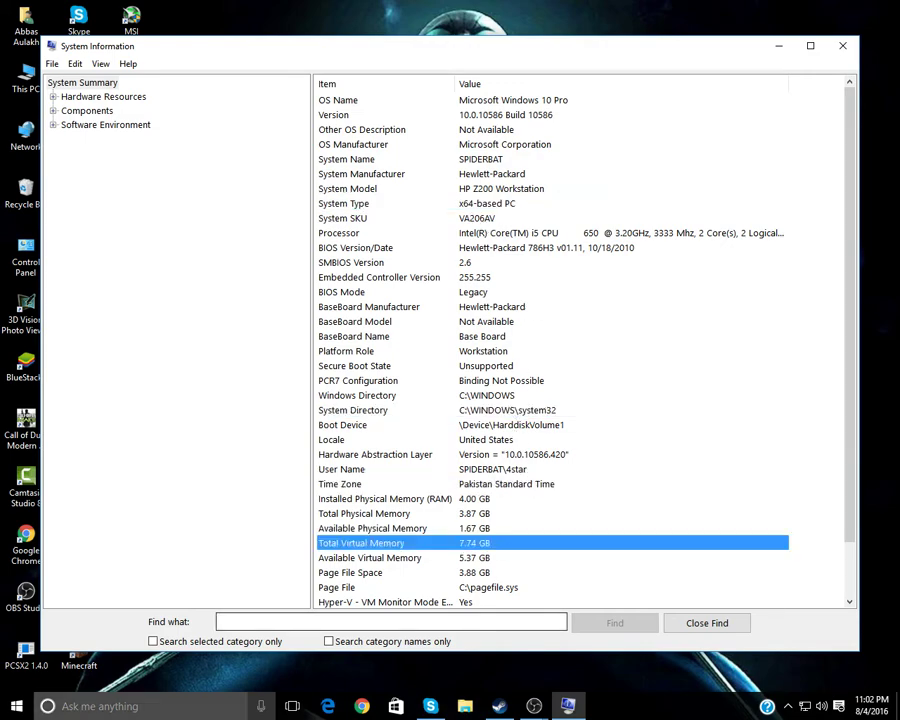
click(16, 706)
right_click(20, 709)
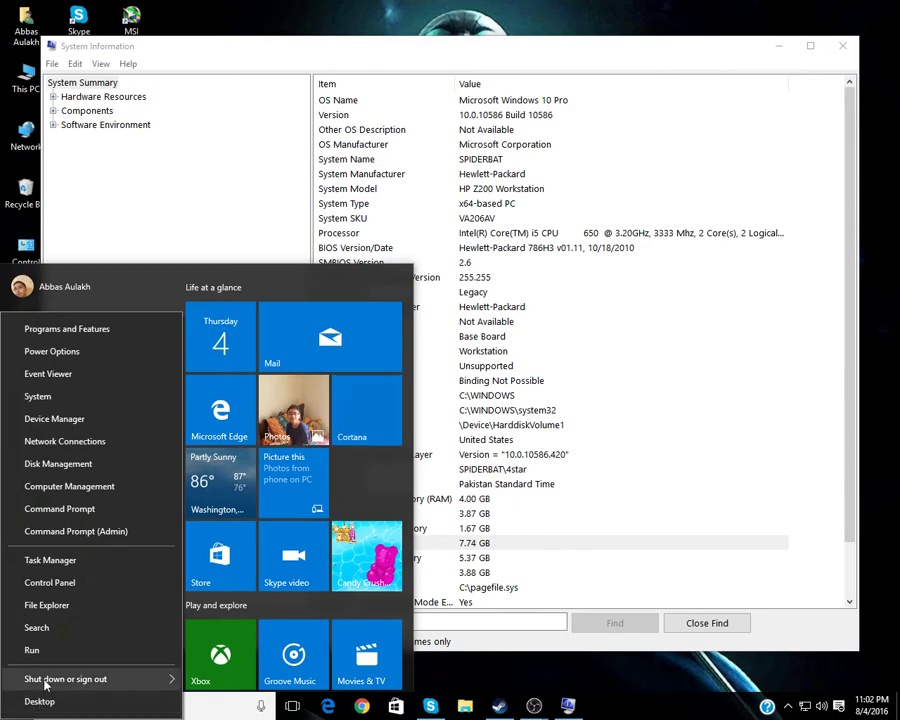
click(676, 470)
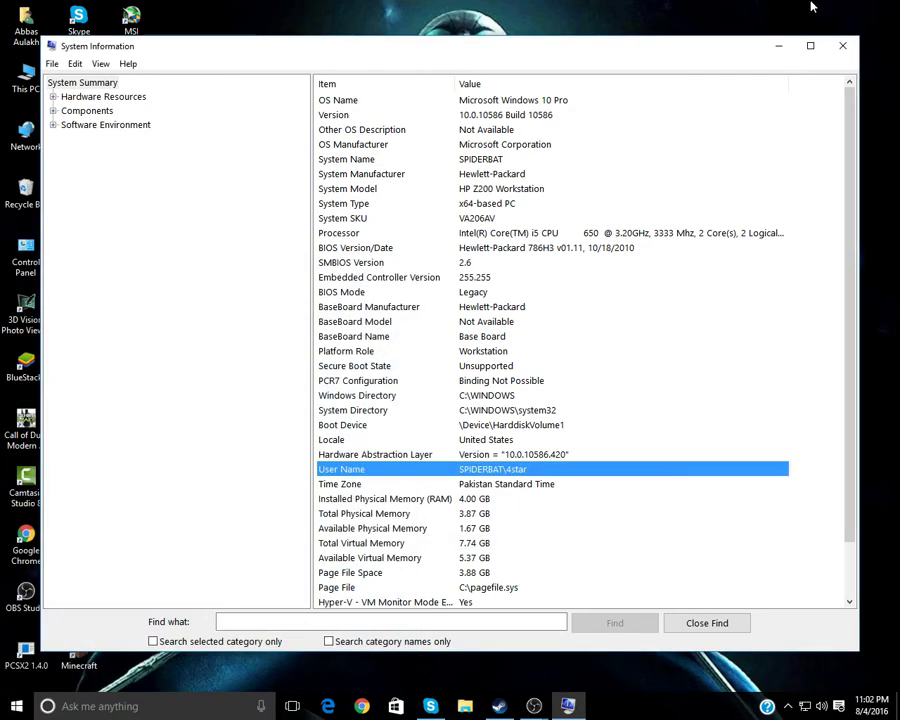
click(843, 45)
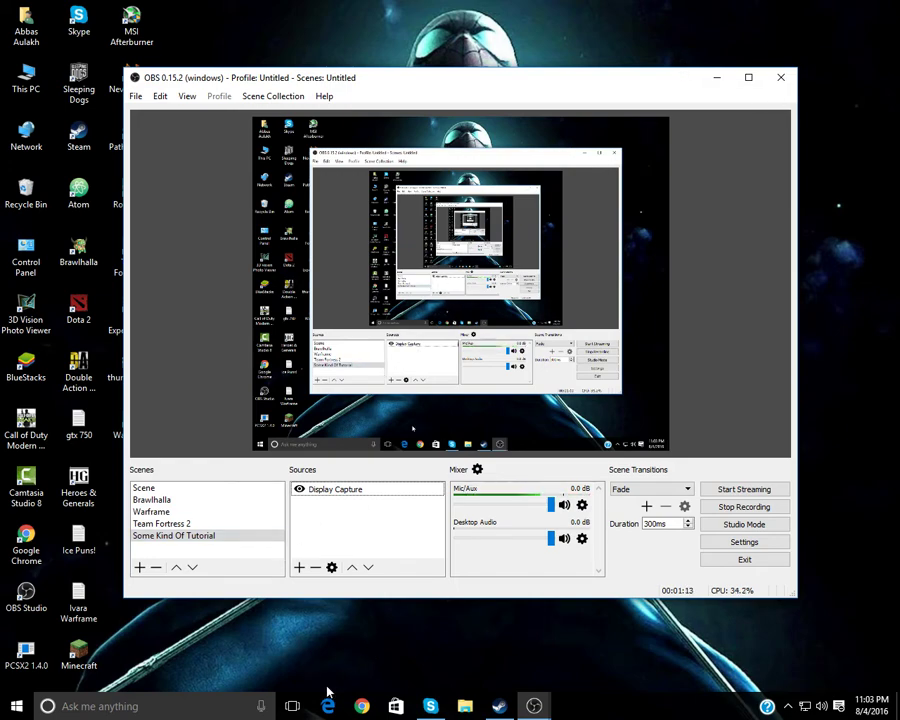
Close the OBS window that is not recording and minimize the one that is.
click(296, 657)
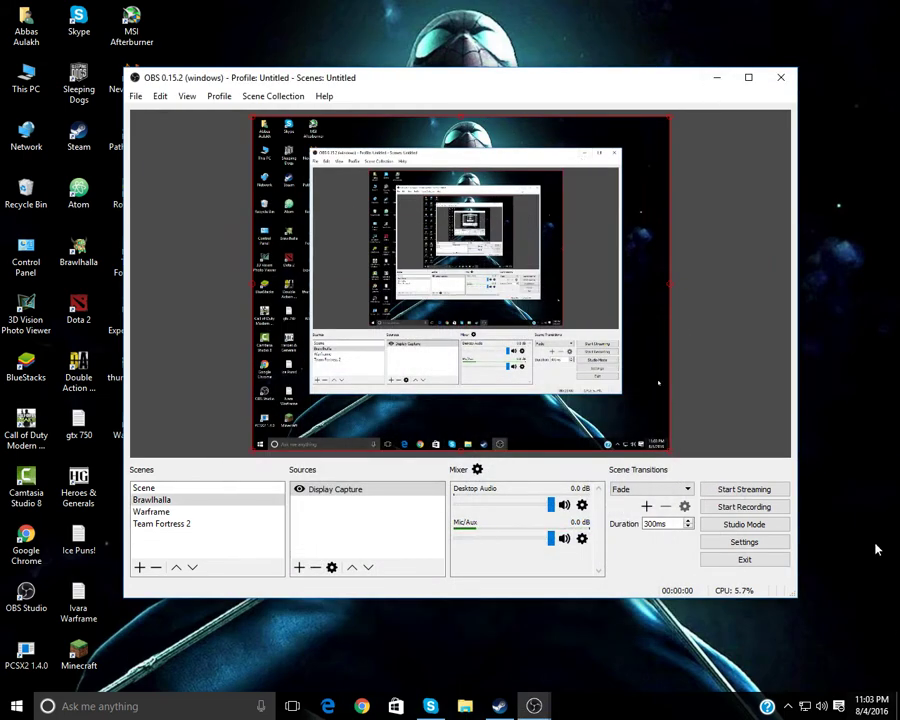
click(781, 77)
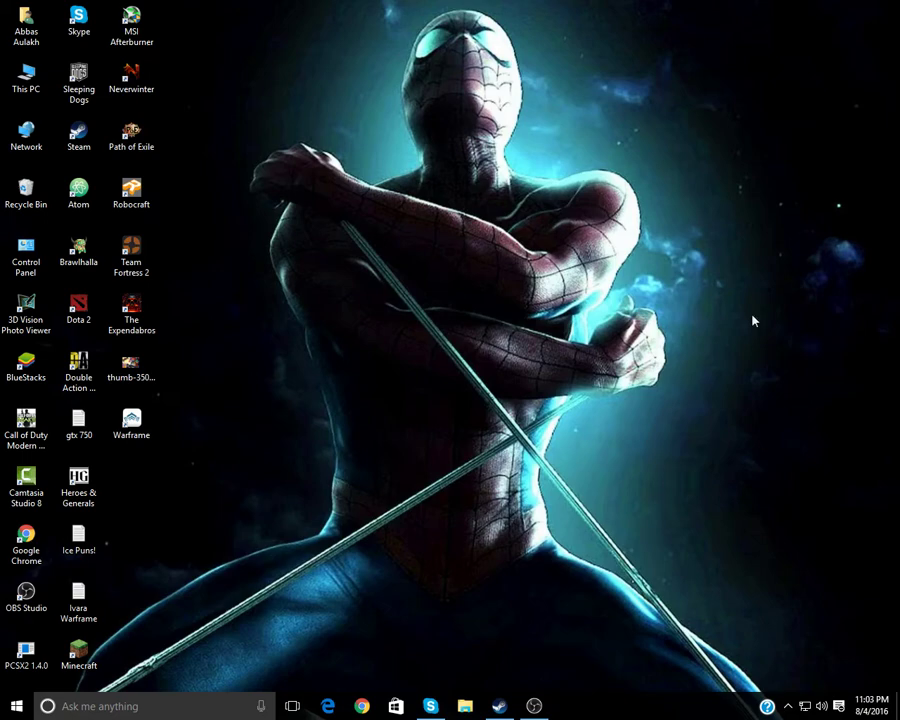
click(533, 706)
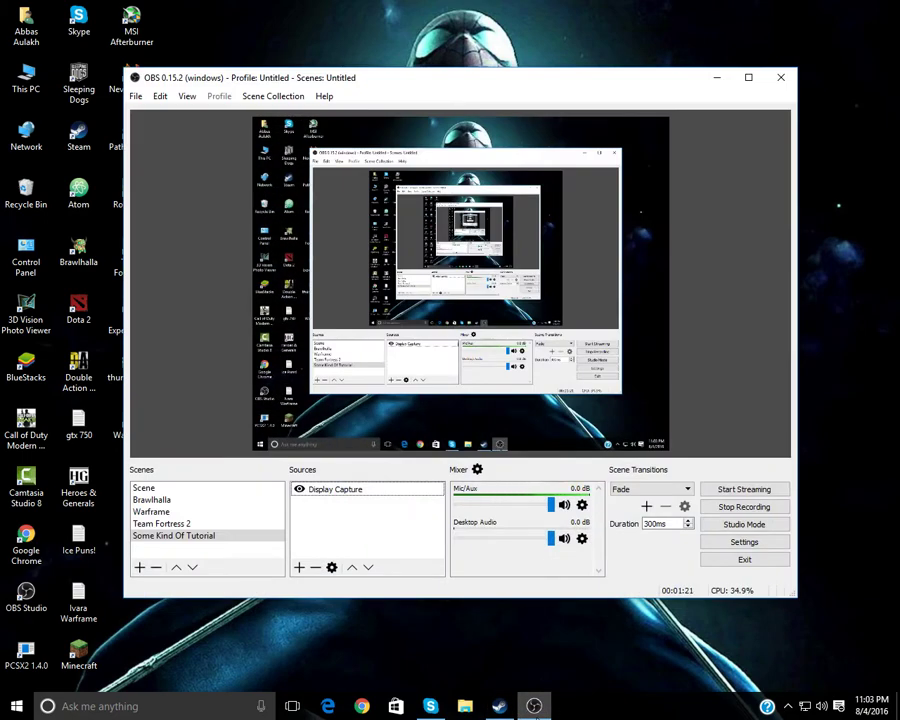
click(533, 706)
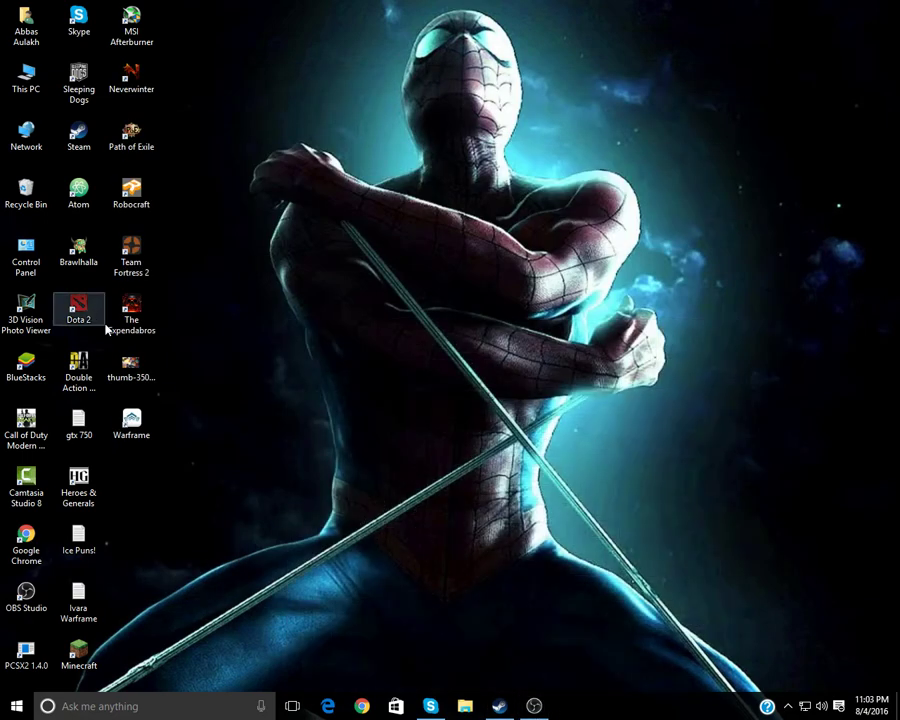
Switch to Steam, try to launch Dota 2 from the library, and close the Steam window.
click(500, 706)
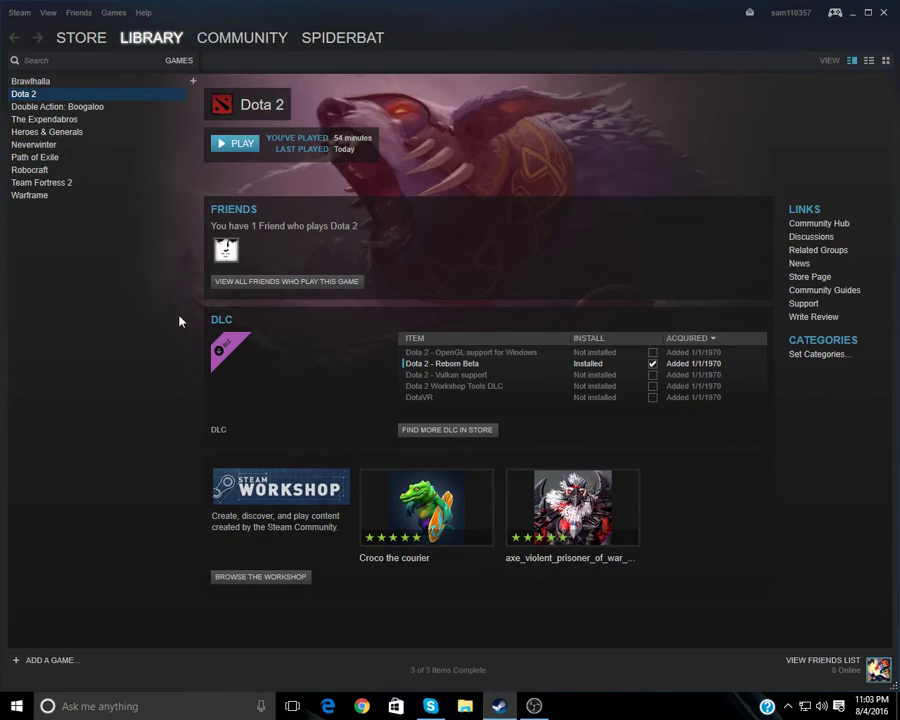
click(241, 147)
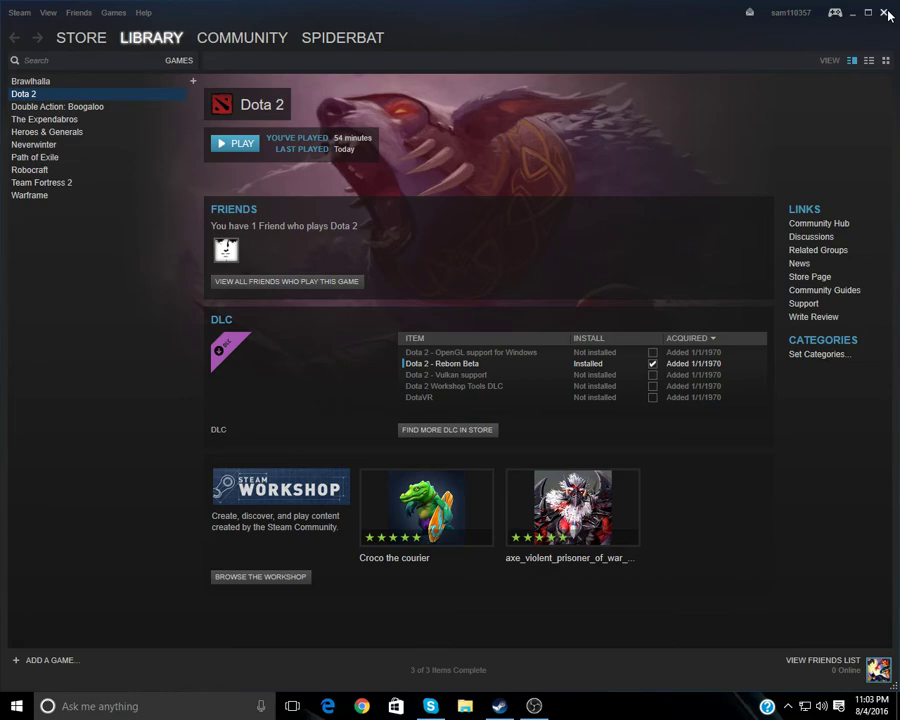
click(886, 13)
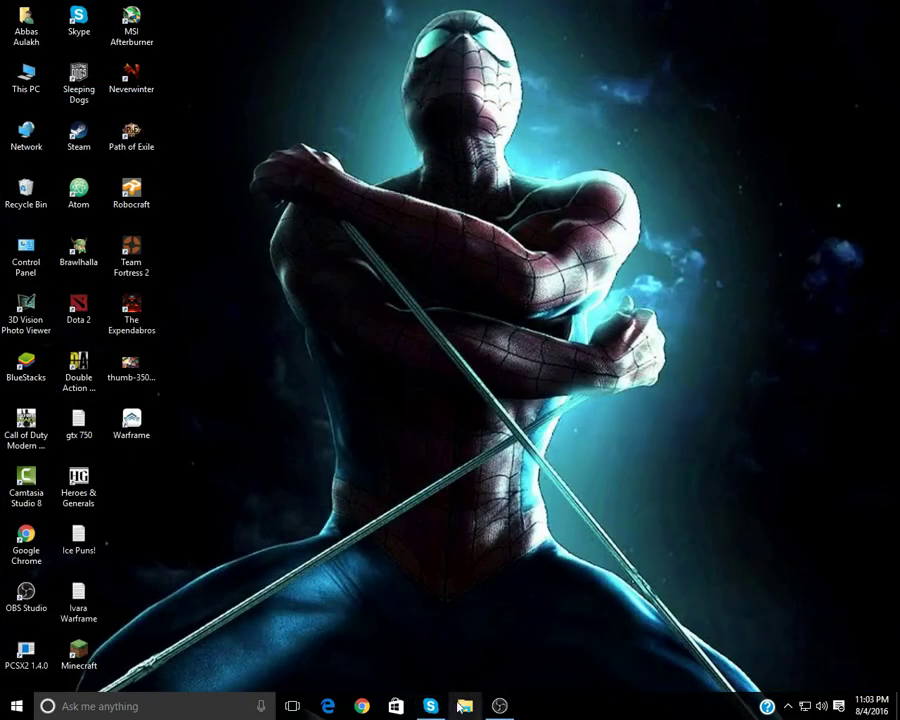
Reopen Steam at its game library.
click(789, 707)
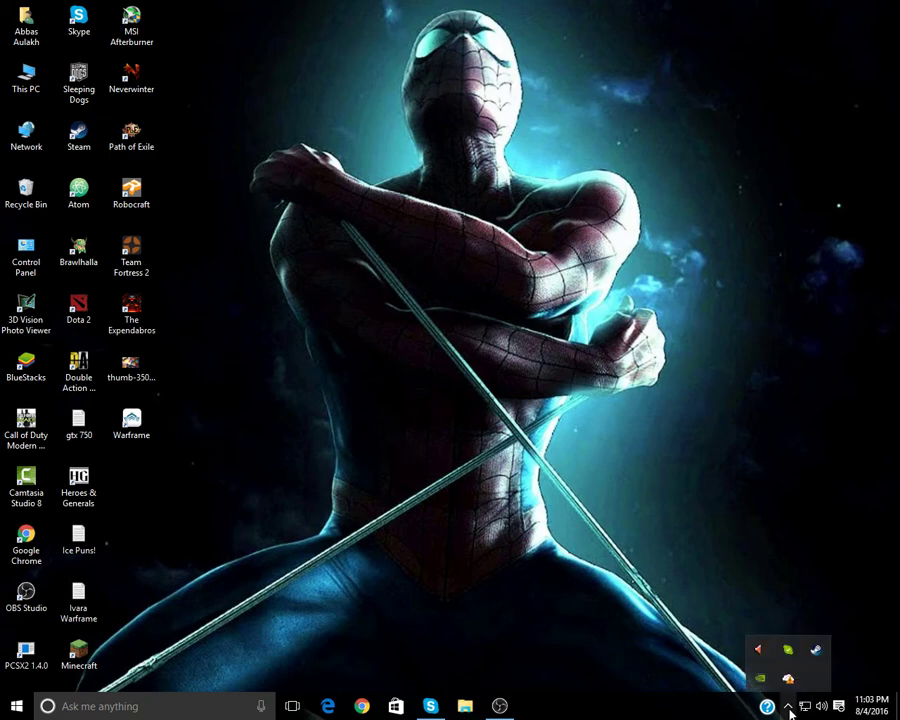
right_click(815, 650)
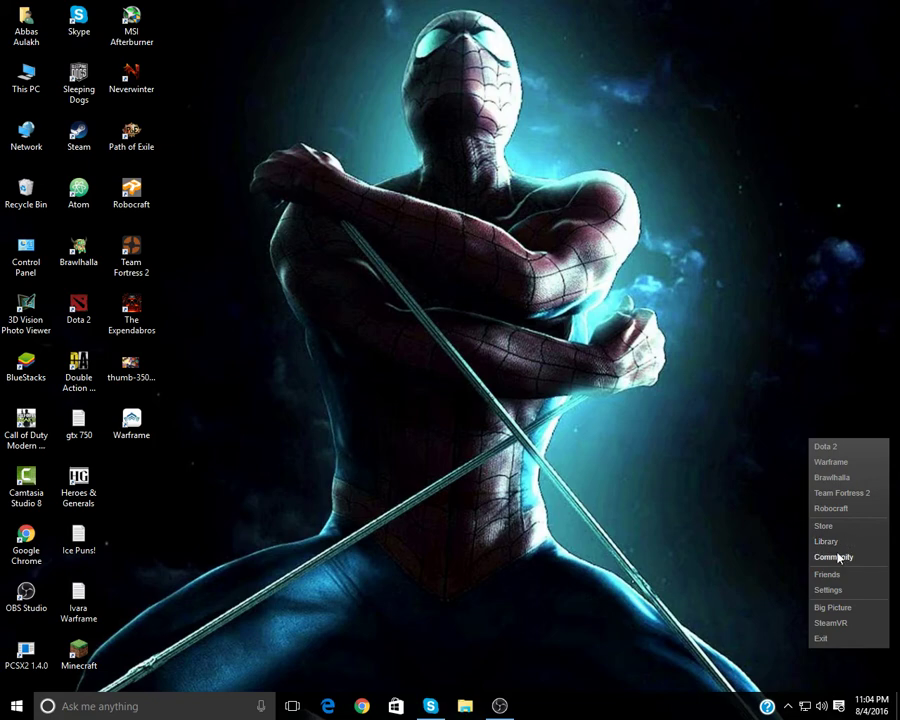
click(838, 542)
right_click(114, 93)
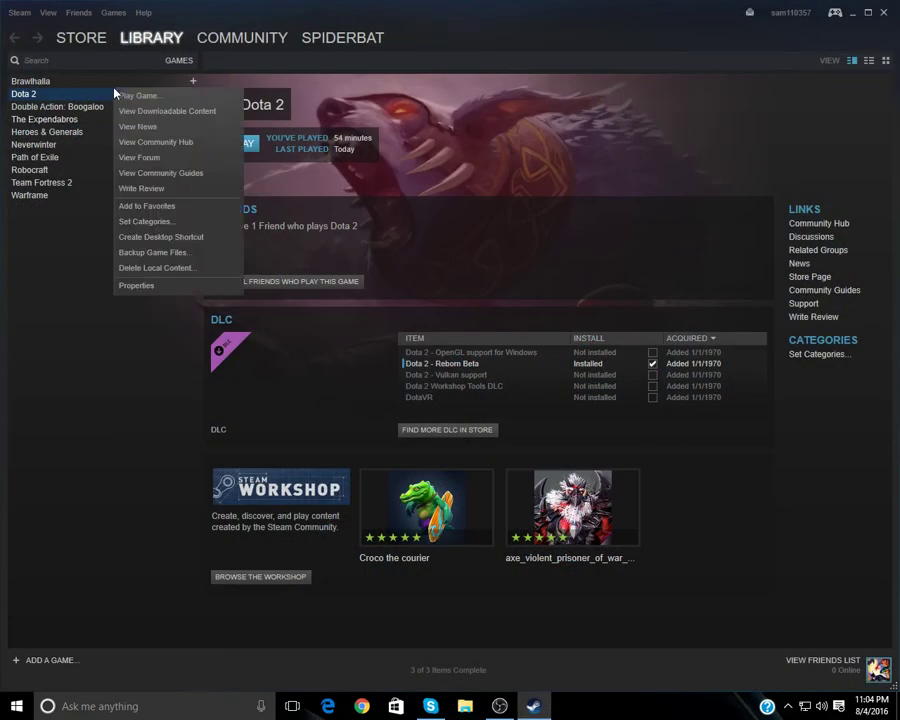
click(173, 288)
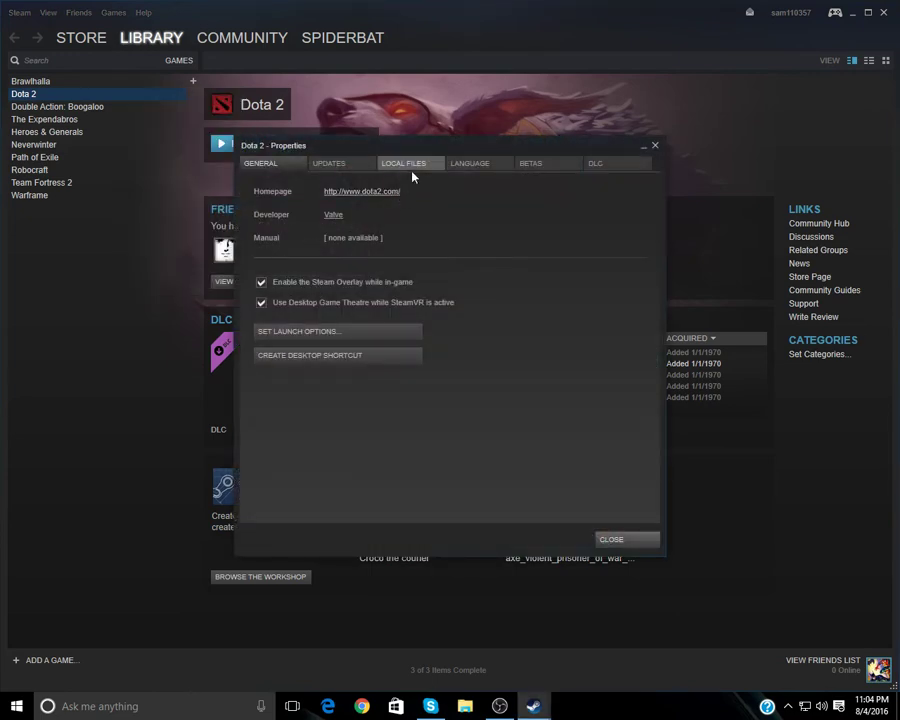
click(410, 164)
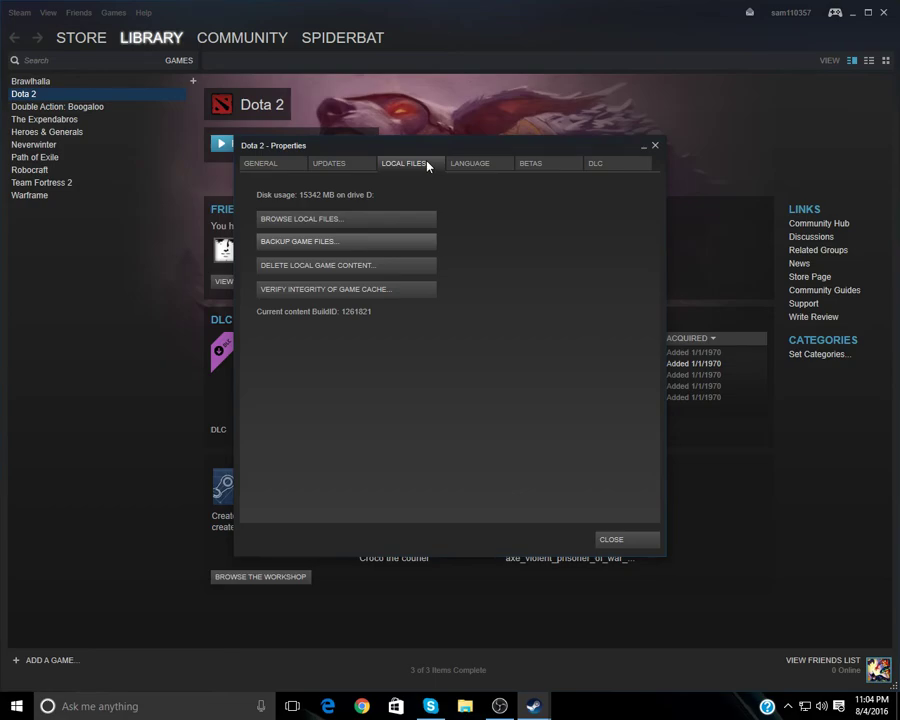
click(395, 222)
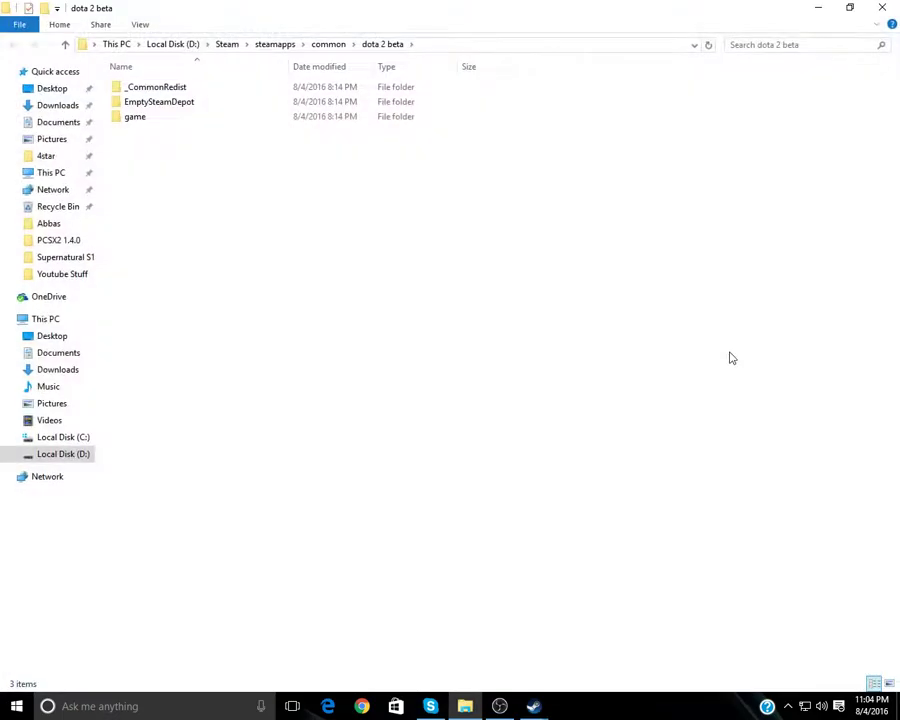
double_click(168, 121)
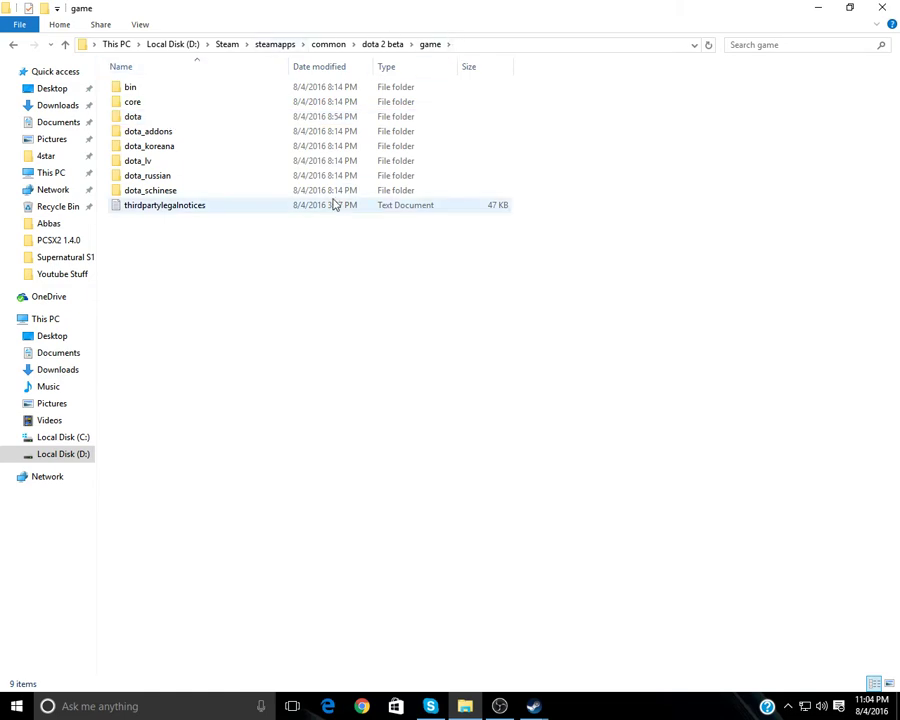
key(BackSpace)
click(818, 7)
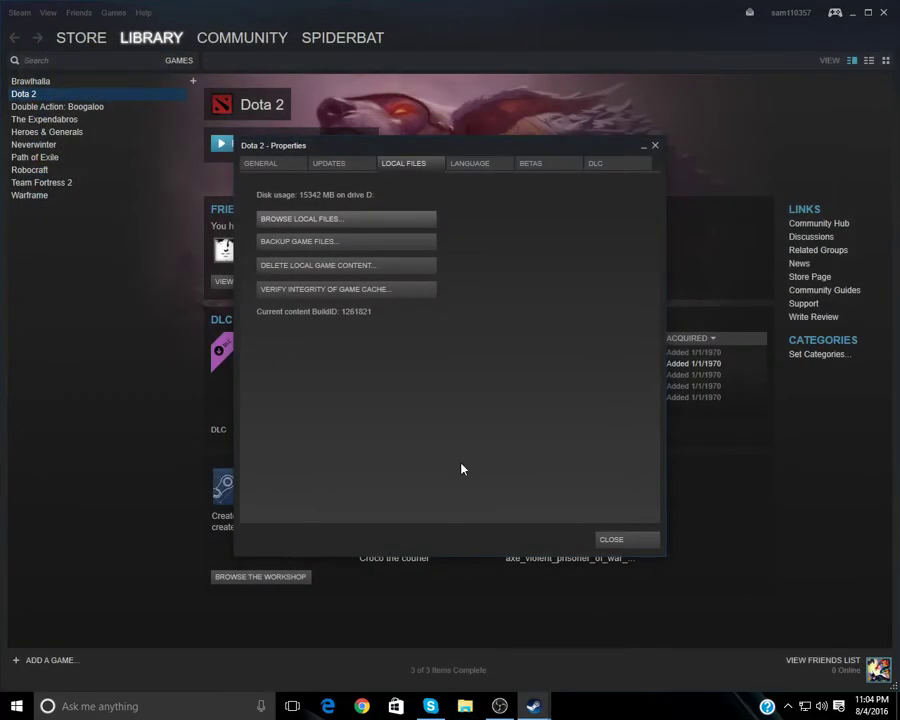
click(655, 145)
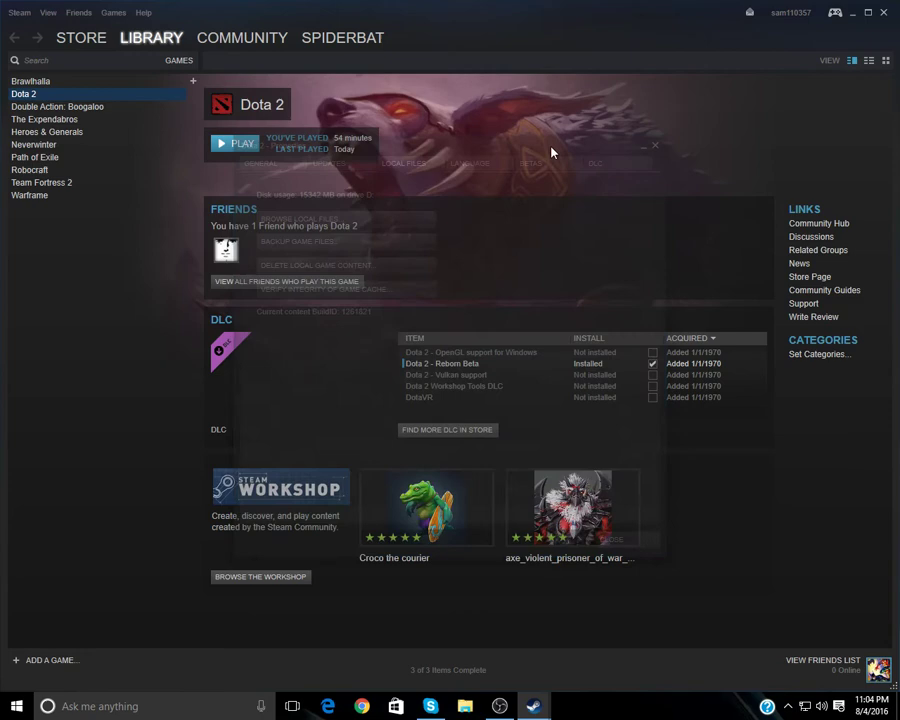
right_click(100, 94)
click(165, 317)
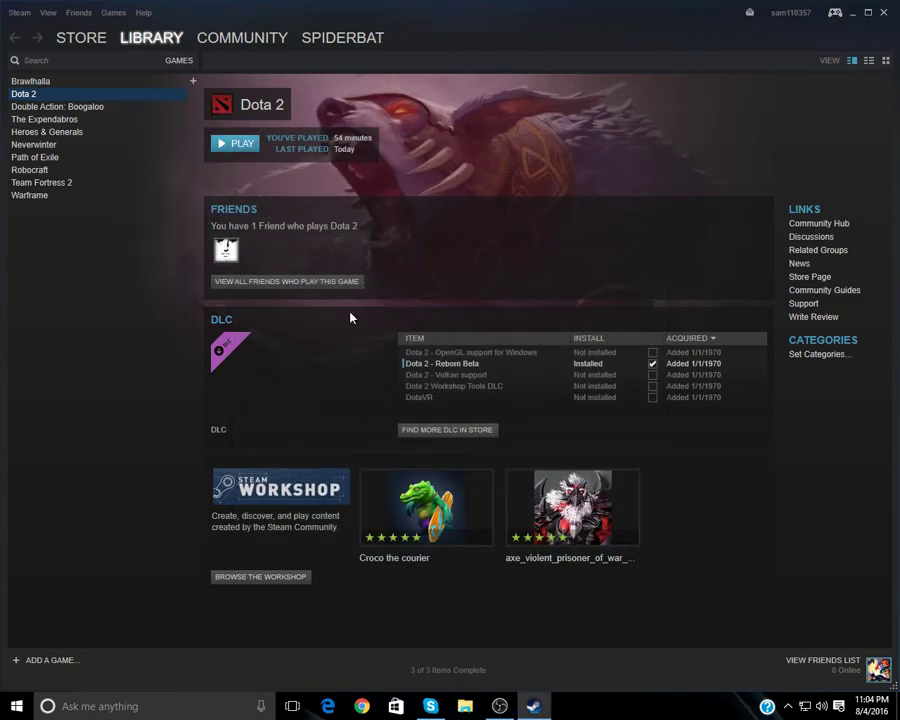
Open Dota 2's properties and browse the game's local files.
right_click(116, 94)
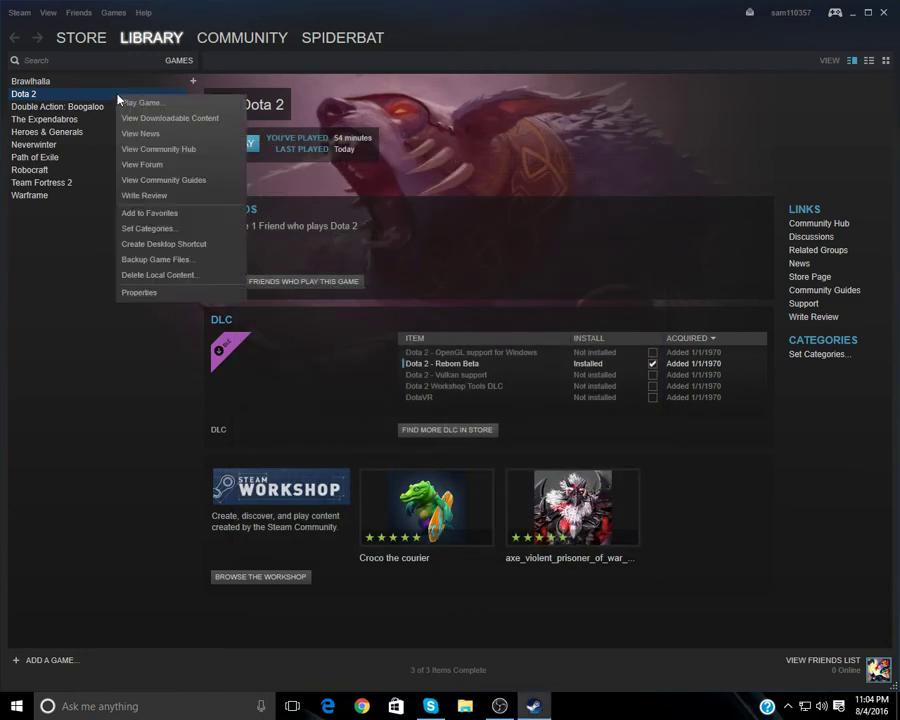
click(148, 288)
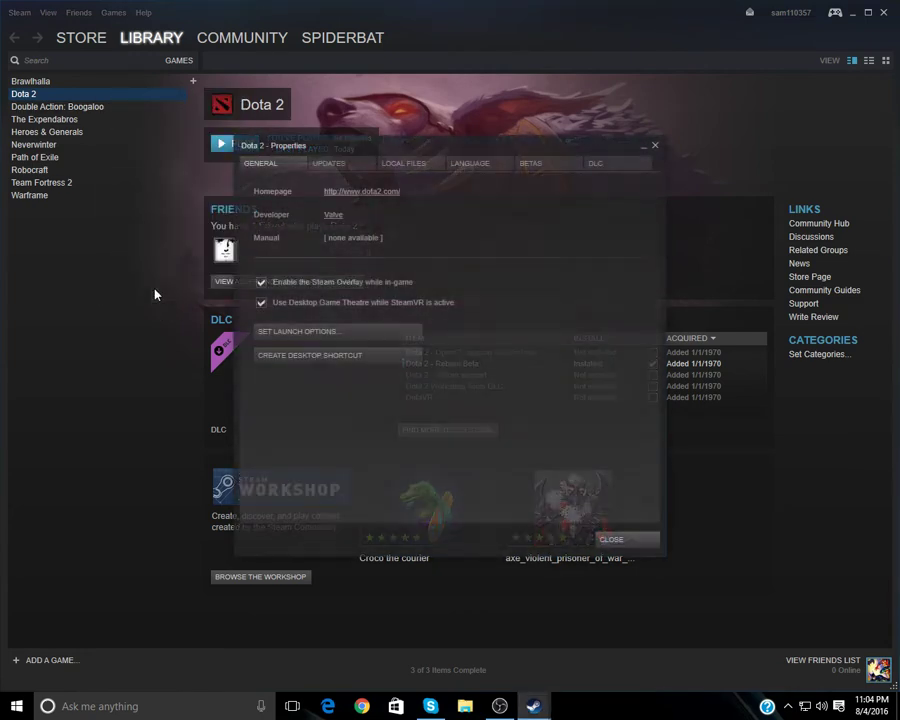
click(414, 163)
click(341, 220)
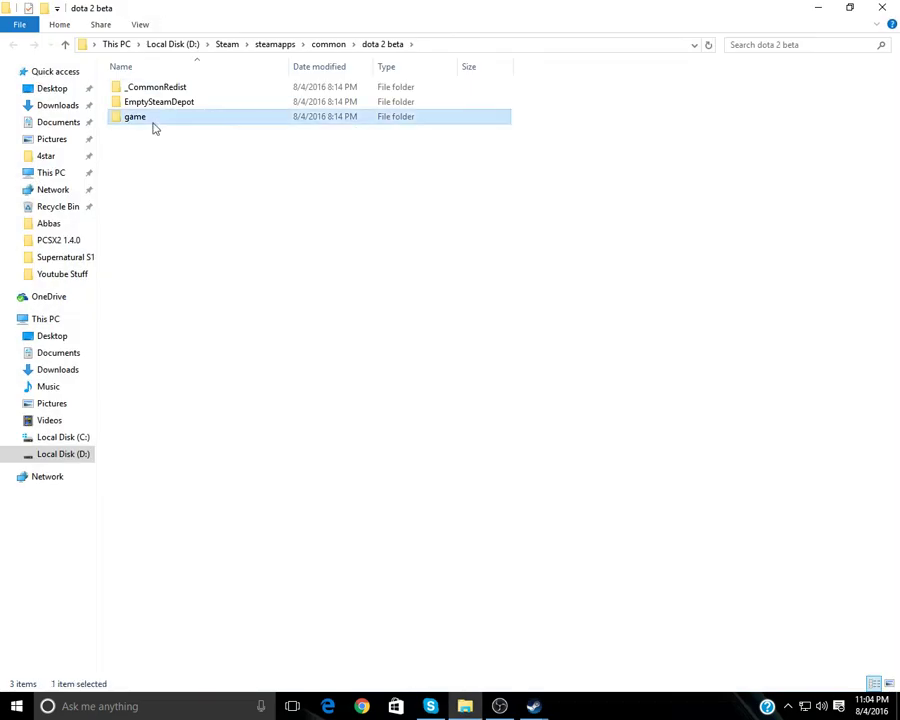
Open the win32 folder inside the game's bin folder.
double_click(153, 127)
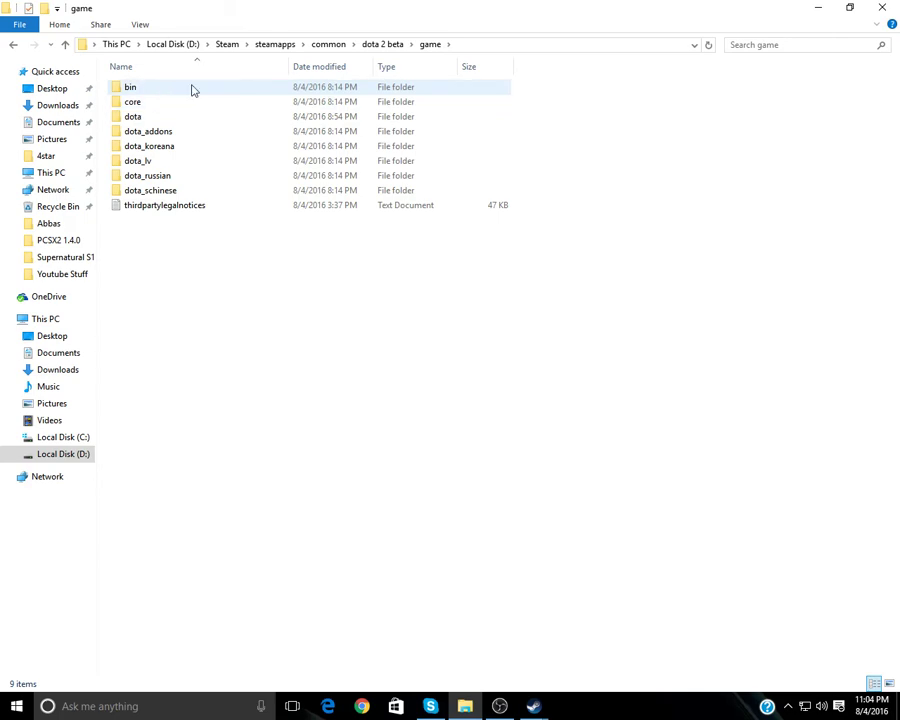
double_click(193, 90)
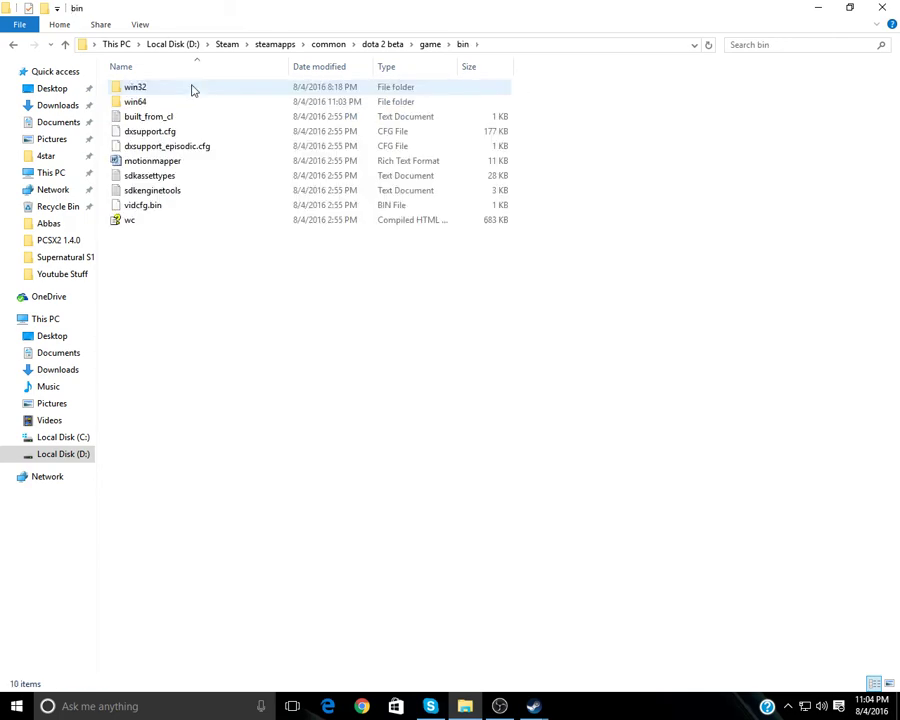
click(197, 106)
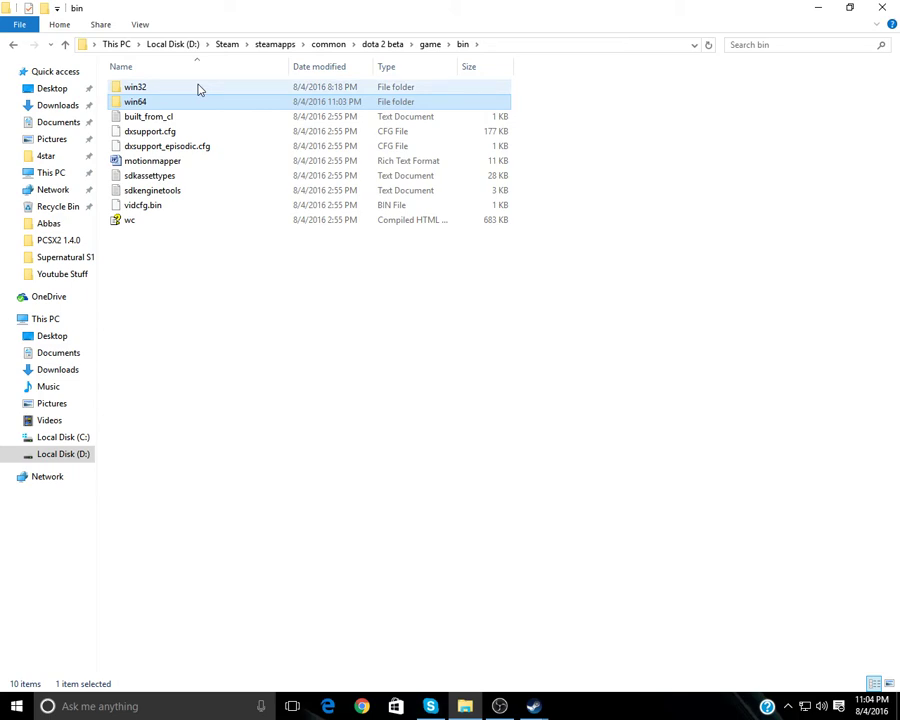
double_click(197, 89)
Find the dota2 application in the win32 folder and run it.
scroll(200, 134, down, 1)
scroll(206, 240, up, 1)
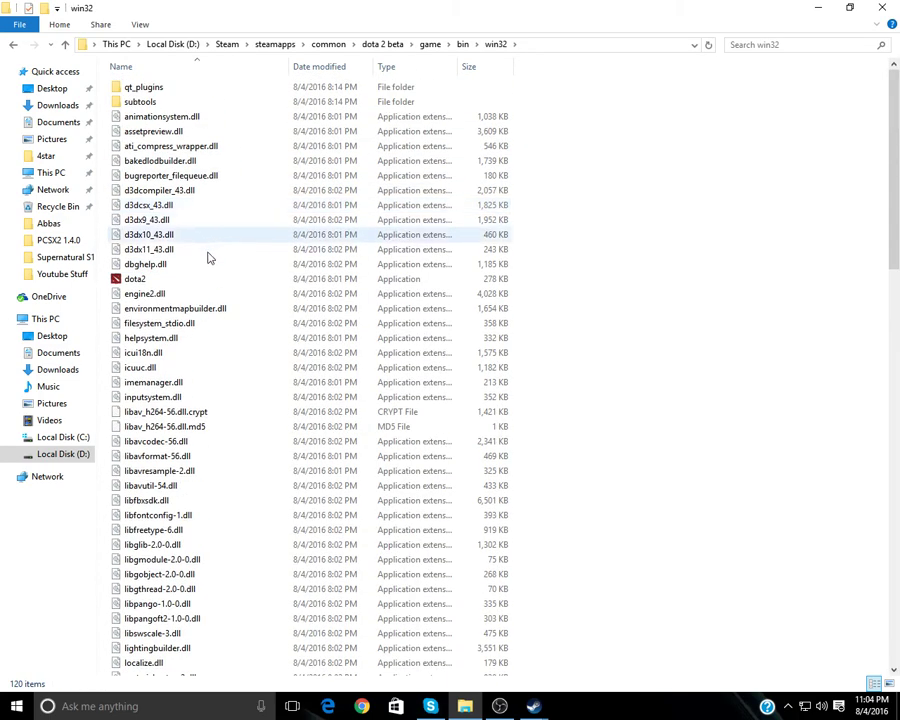
scroll(206, 258, down, 15)
scroll(206, 258, up, 15)
double_click(204, 280)
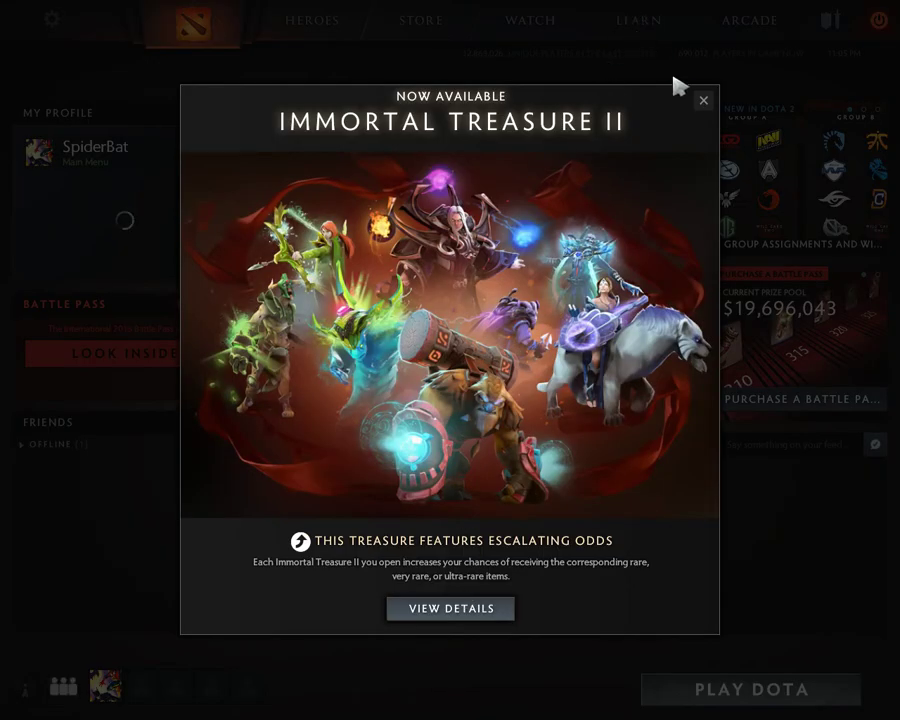
Dismiss the Immortal Treasure II announcement, leave the Dota 2 main menu, and close the game window.
click(703, 102)
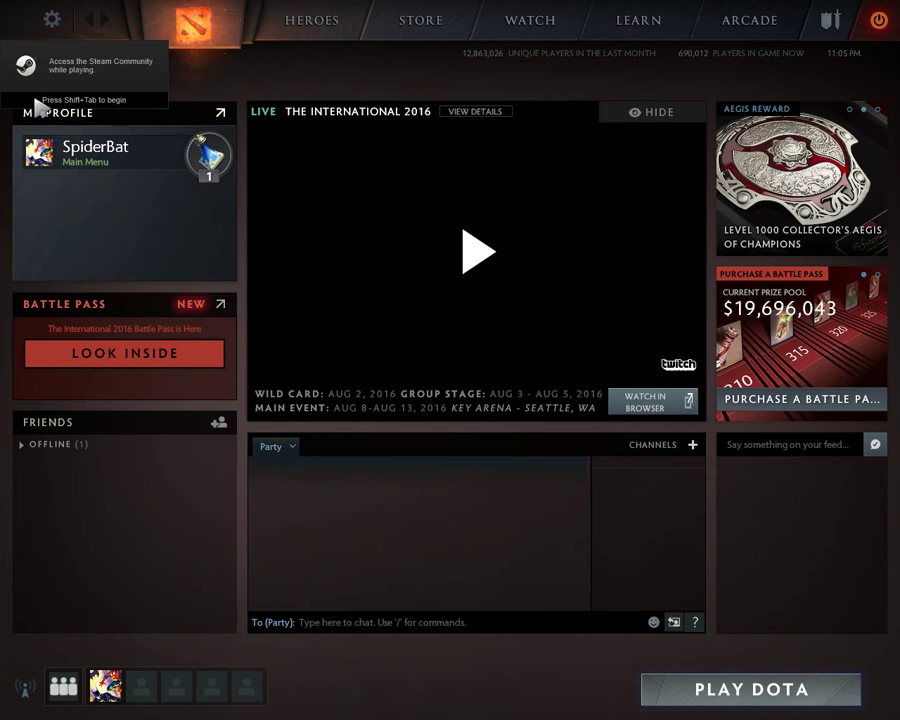
click(448, 392)
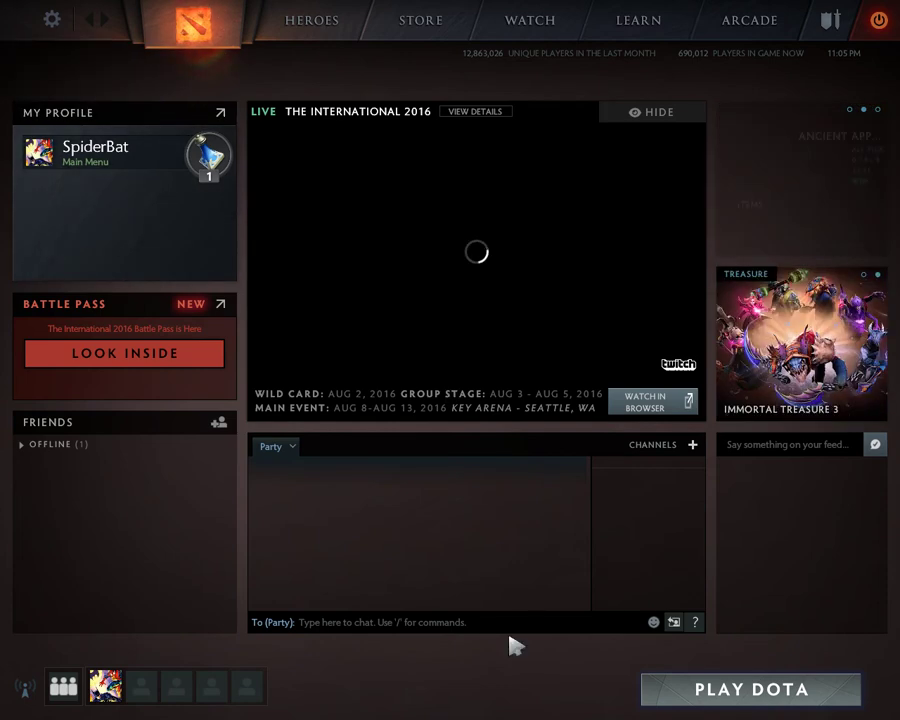
key(alt+Tab)
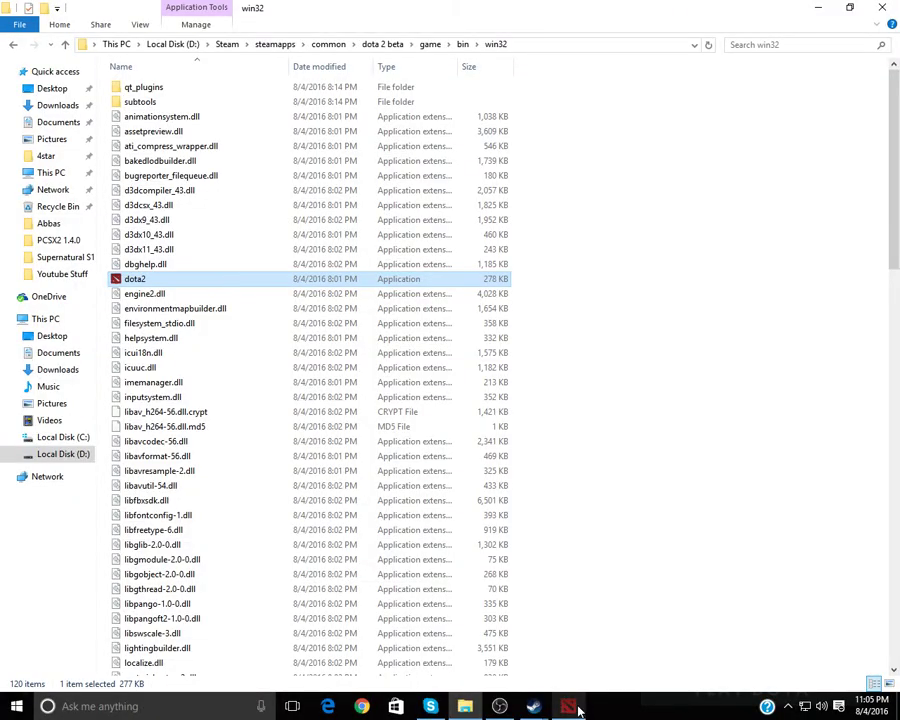
mouse_move(568, 706)
click(630, 566)
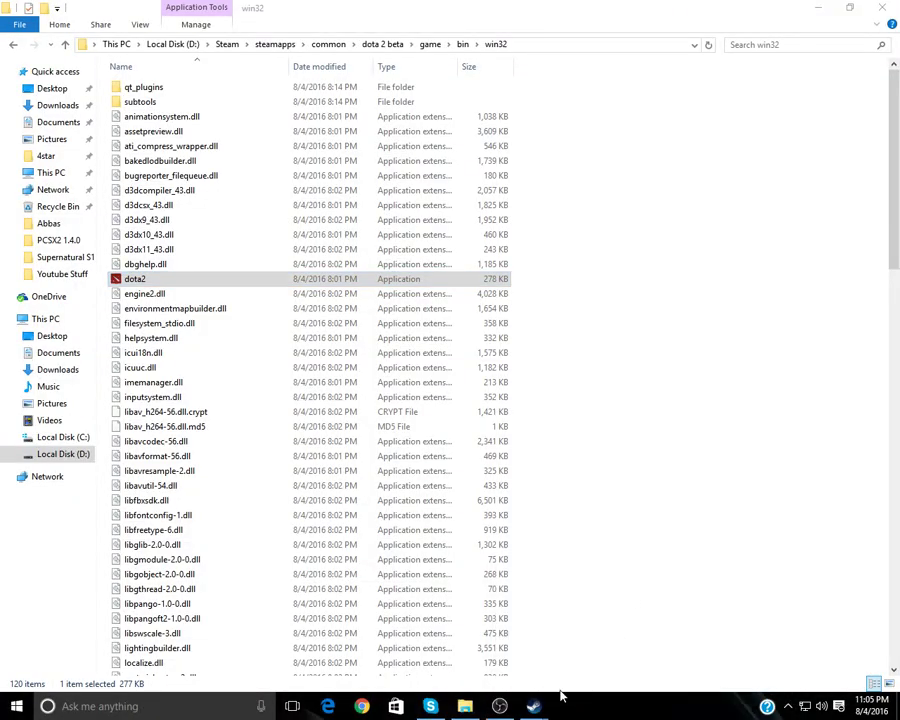
Check the OBS recording window, minimize it, and switch to the Steam library.
click(499, 706)
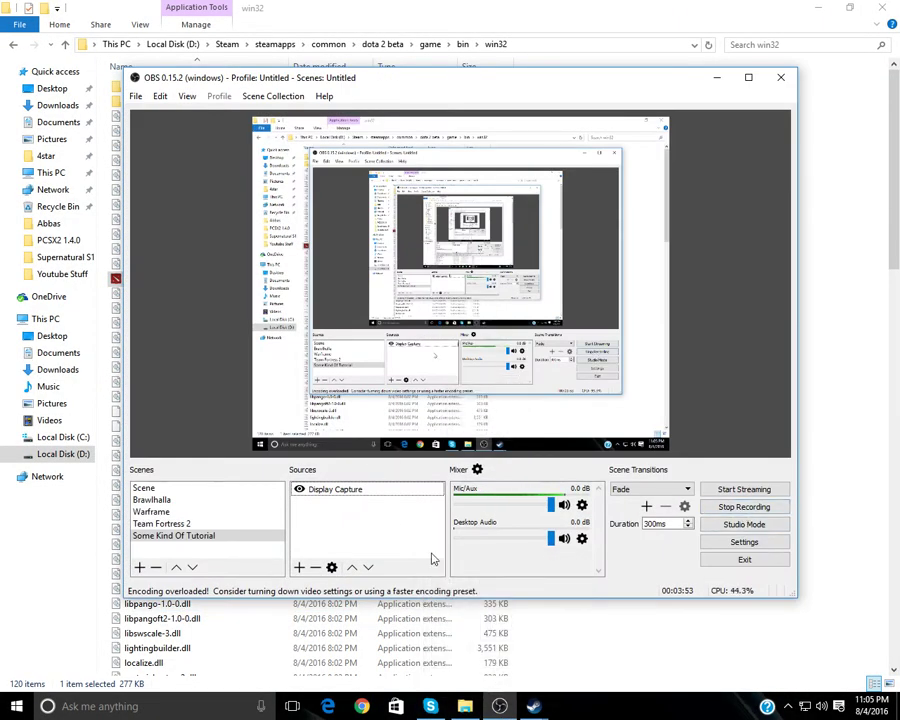
click(716, 77)
mouse_move(533, 706)
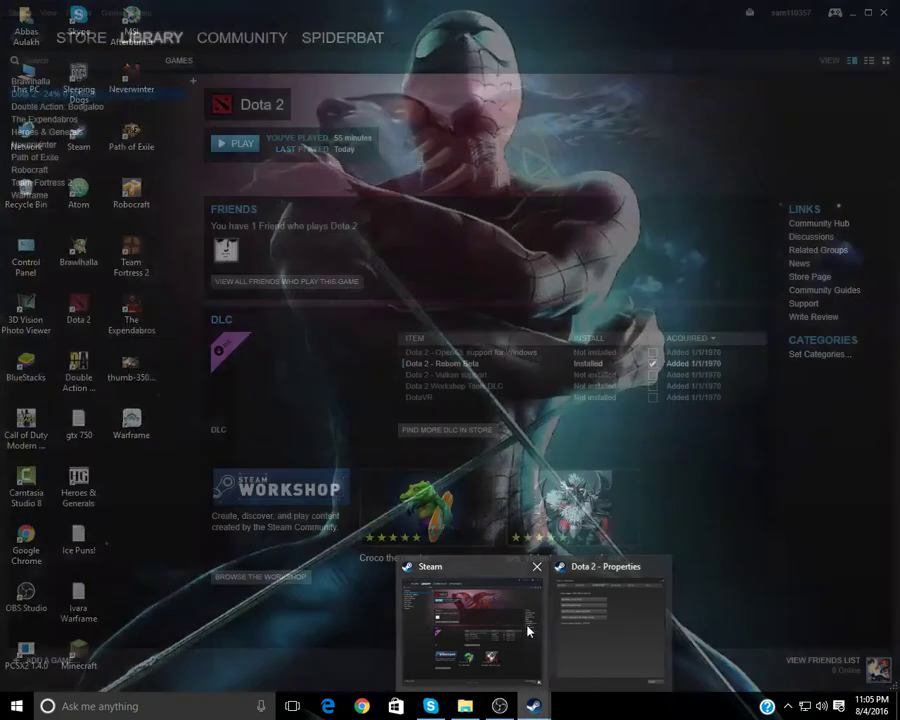
click(528, 630)
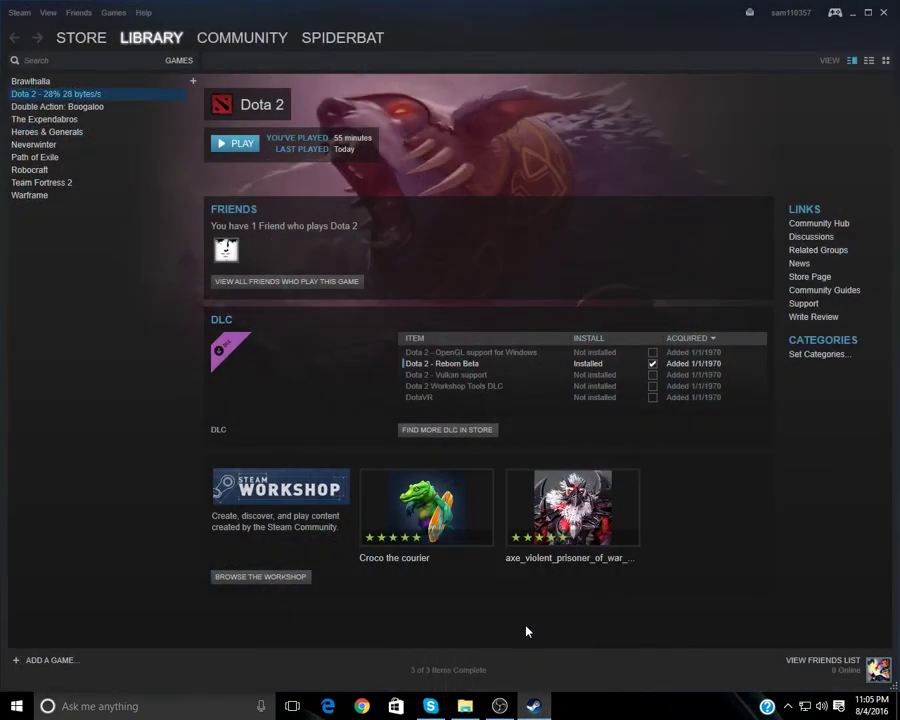
Reopen Dota 2's properties and browse its local files.
right_click(105, 96)
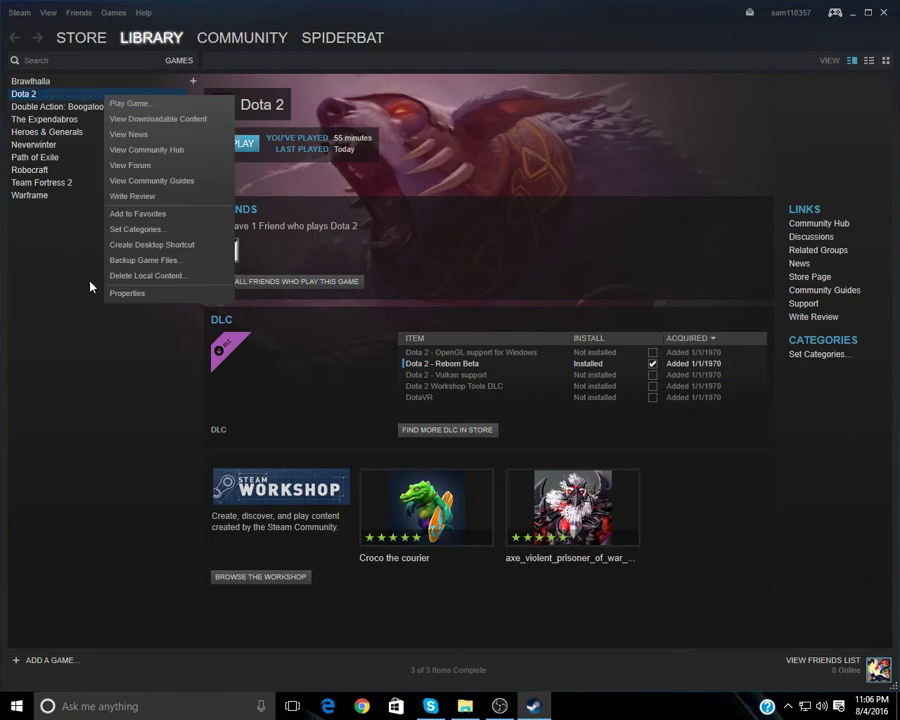
right_click(47, 95)
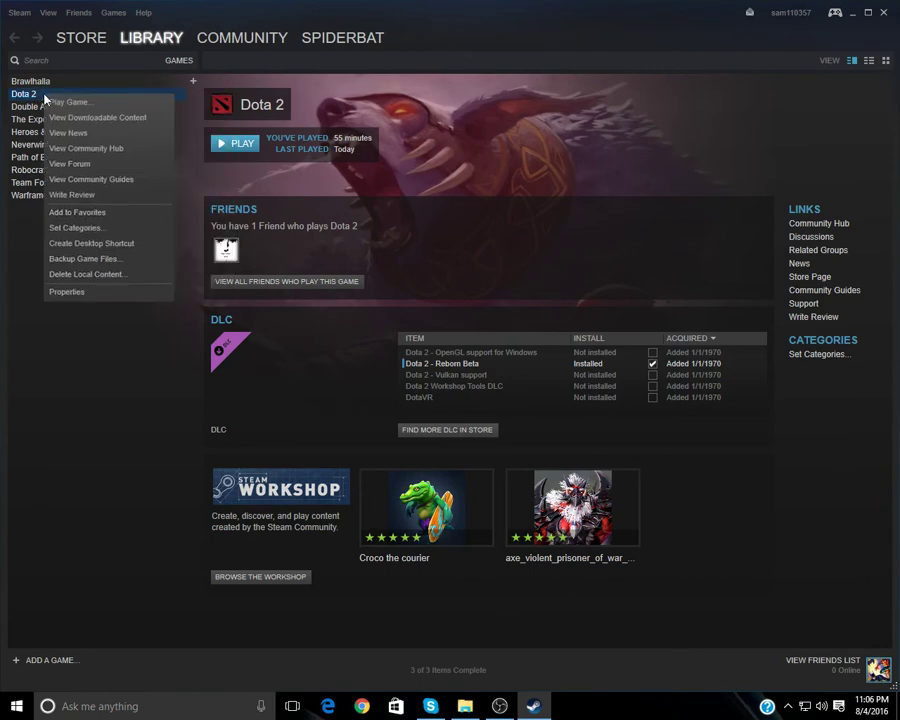
click(98, 295)
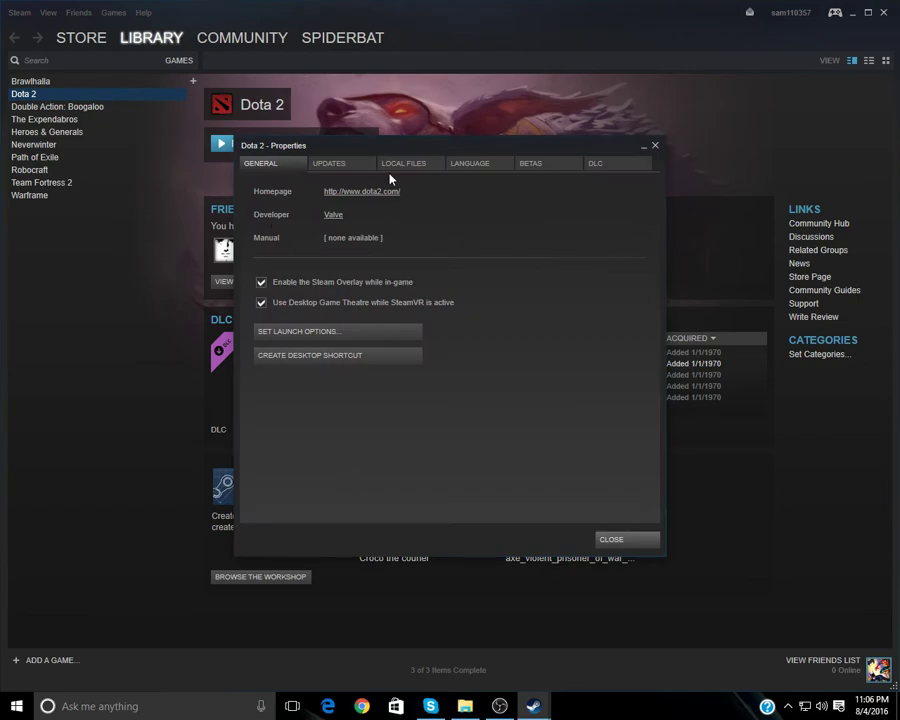
click(412, 167)
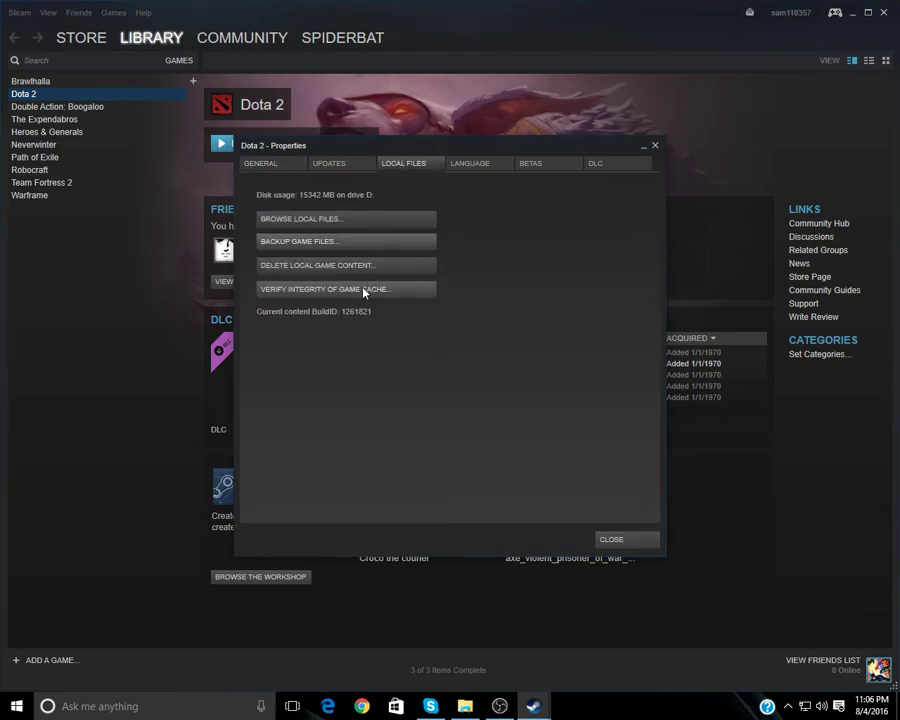
click(360, 219)
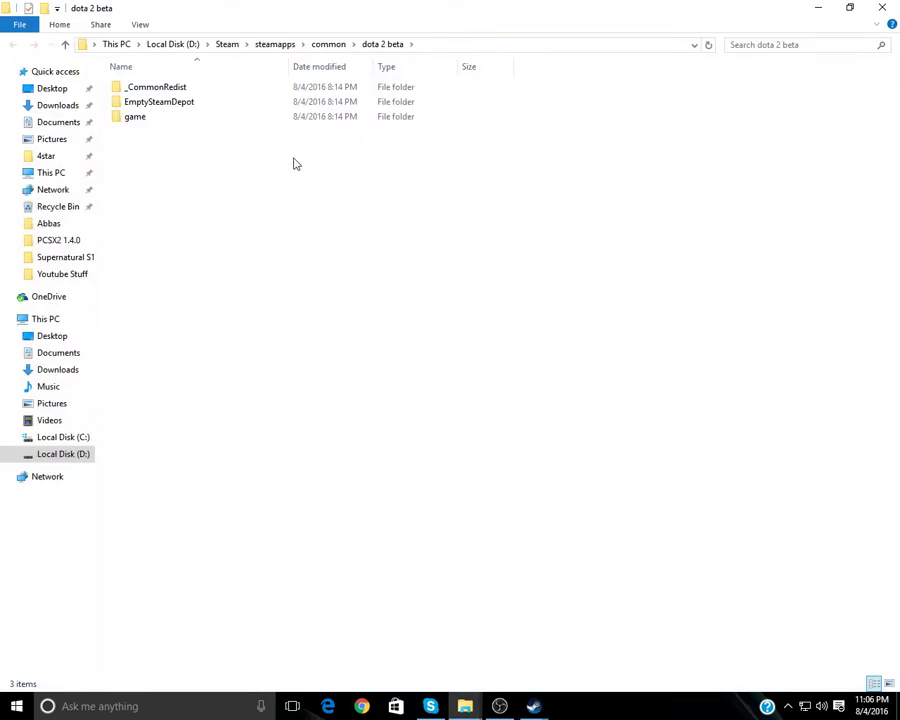
Navigate through the game and bin folders again and open win32.
double_click(265, 111)
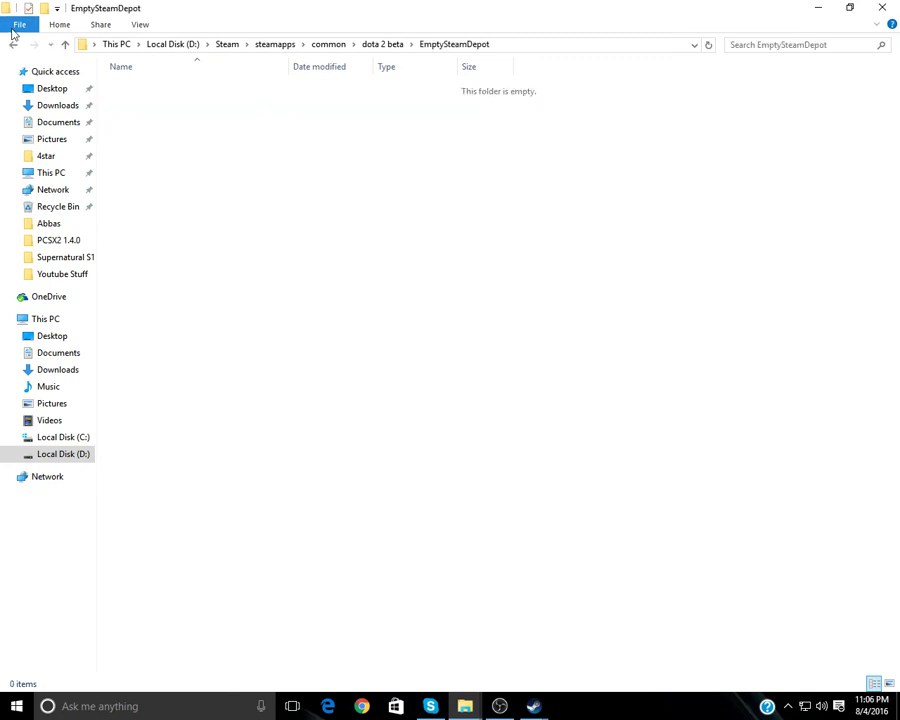
click(13, 42)
double_click(179, 117)
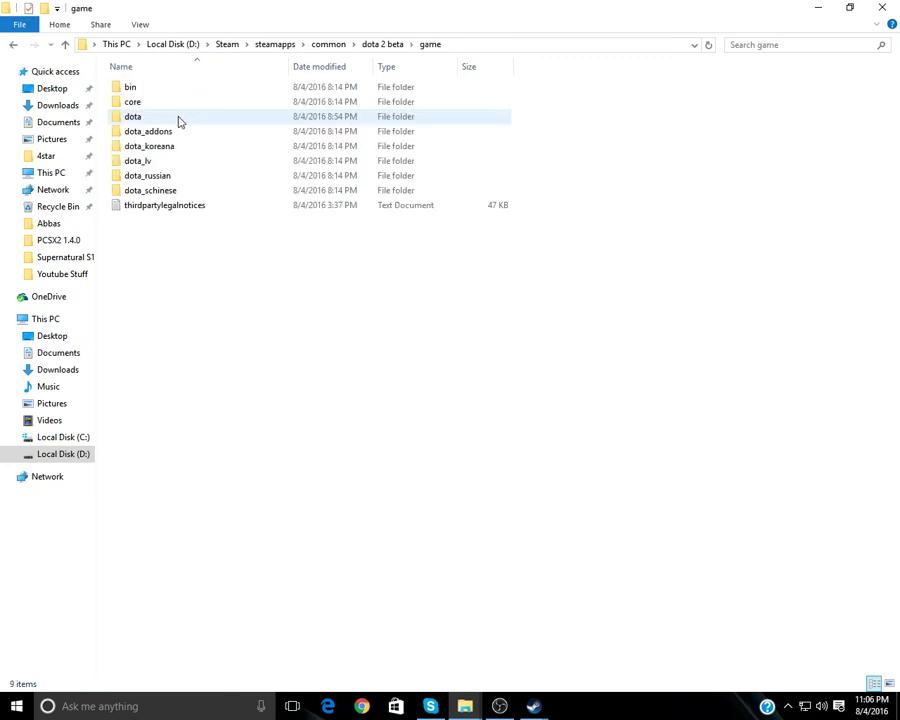
double_click(181, 89)
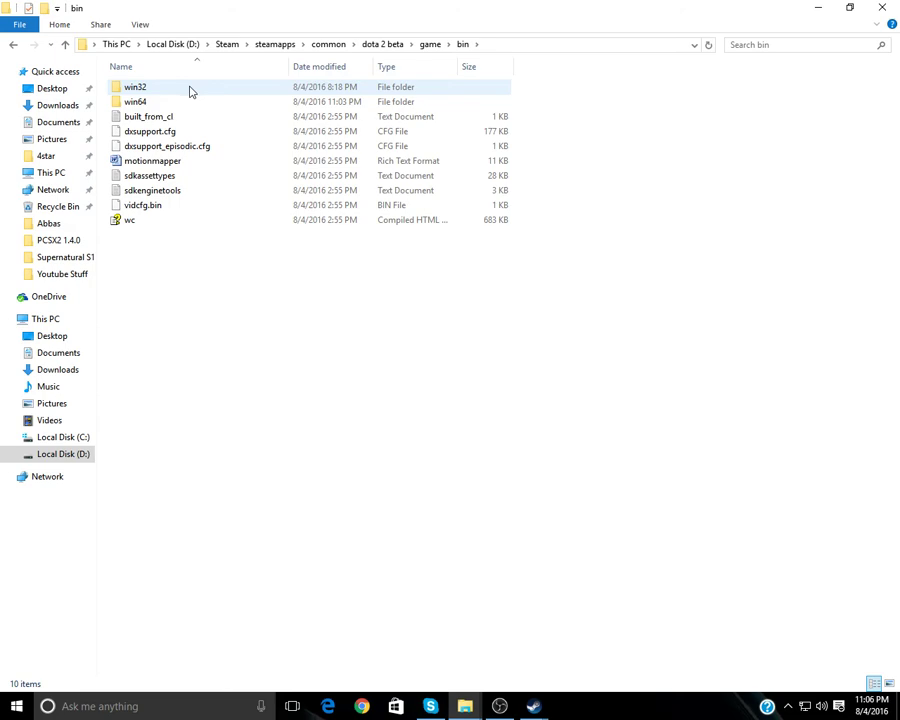
click(191, 92)
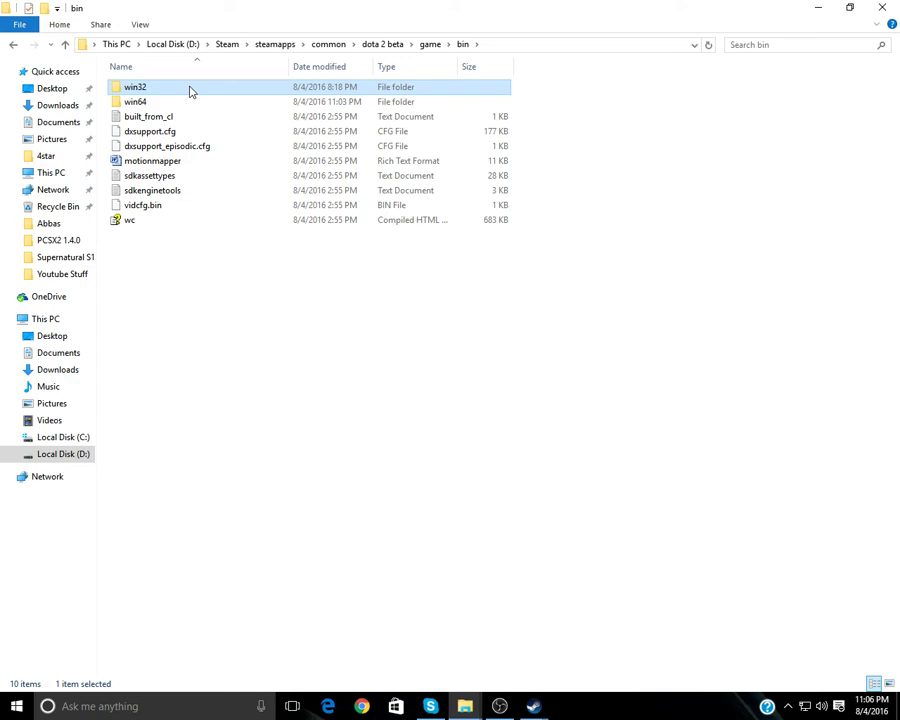
double_click(191, 91)
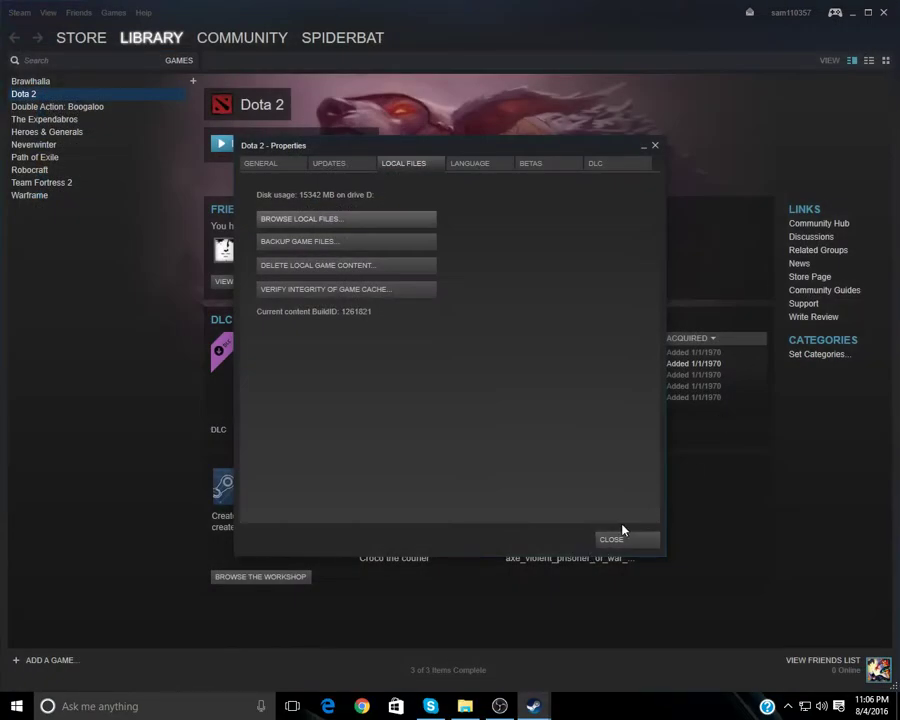
Close Dota 2's properties in Steam and switch to OBS.
click(624, 537)
mouse_move(533, 706)
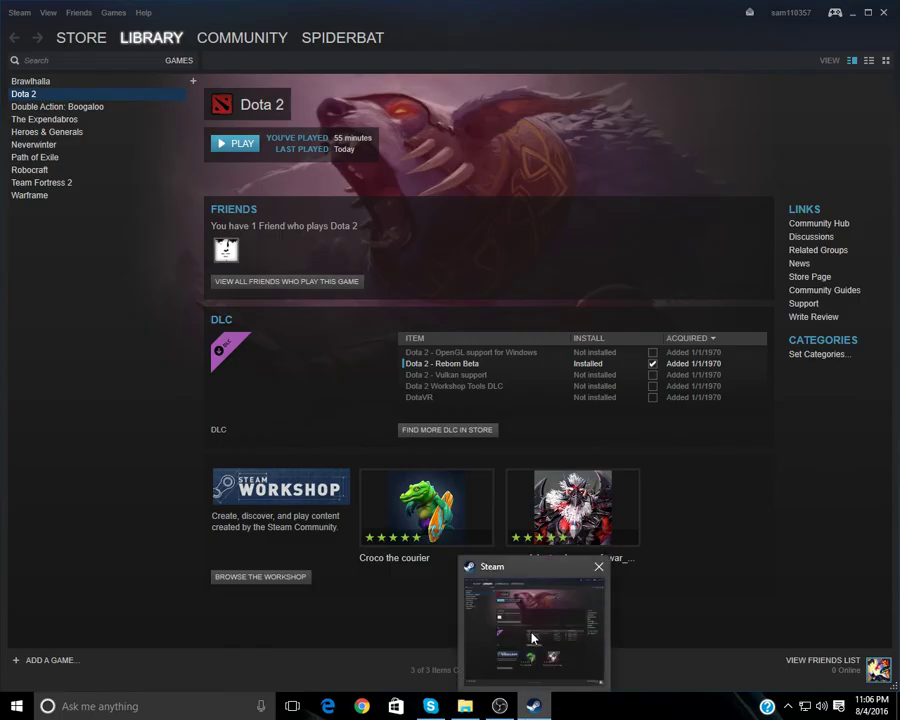
click(533, 637)
click(500, 706)
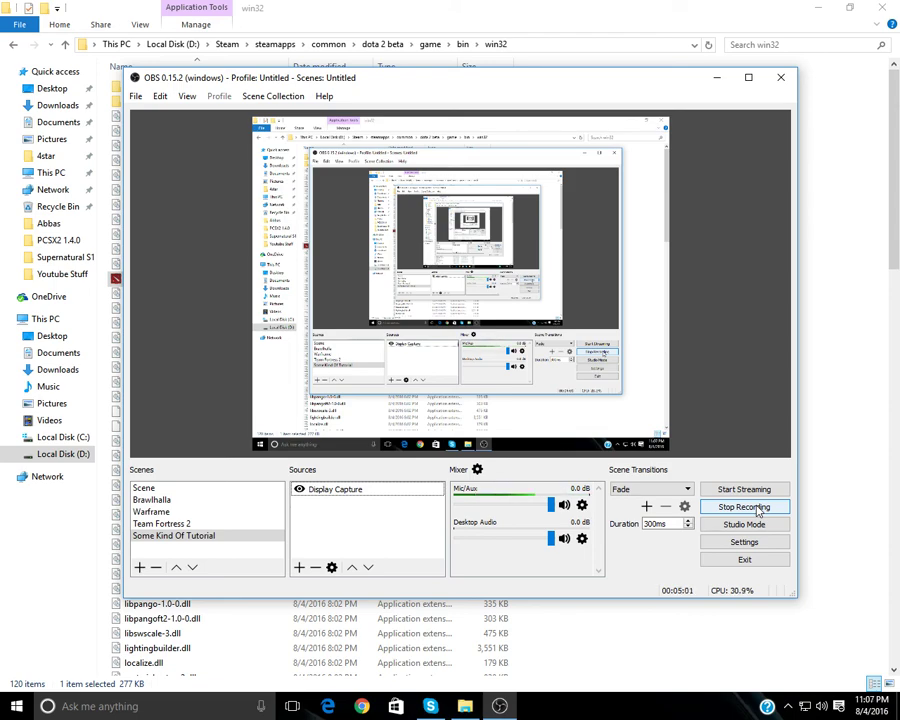
click(787, 707)
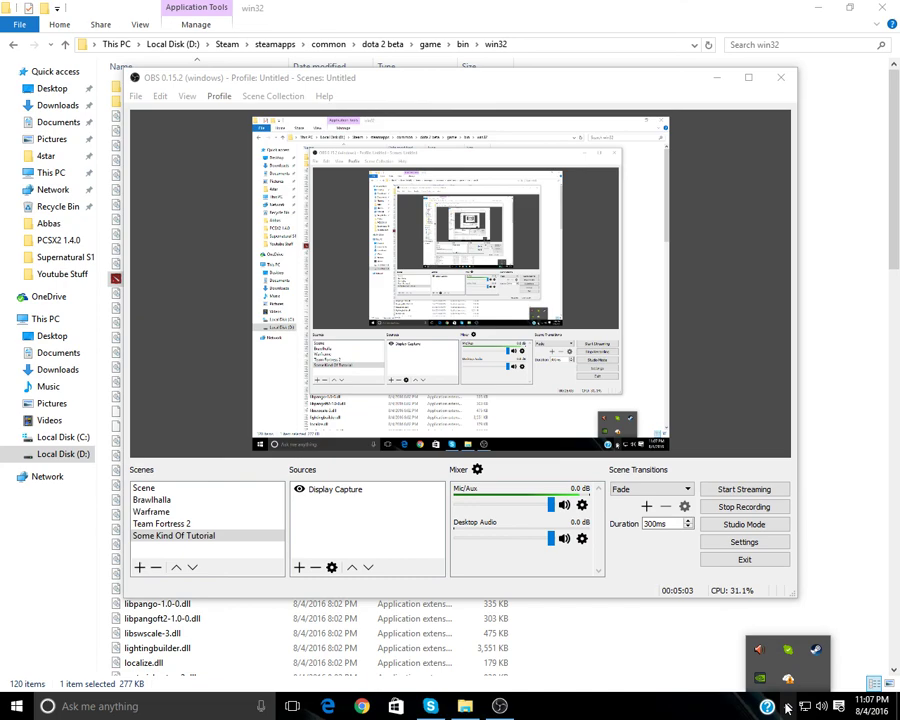
click(656, 559)
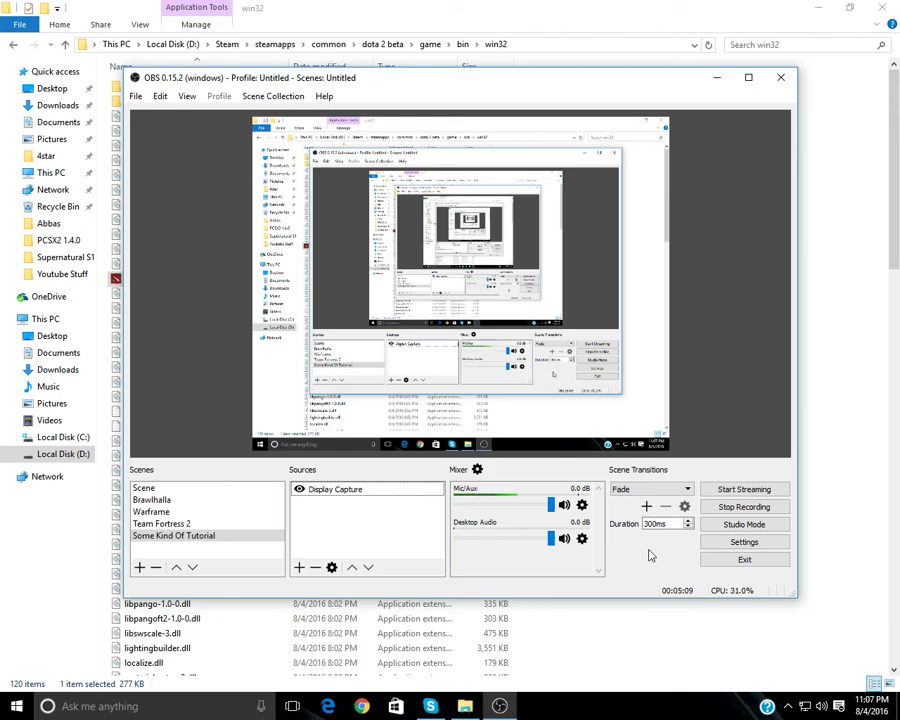
click(870, 706)
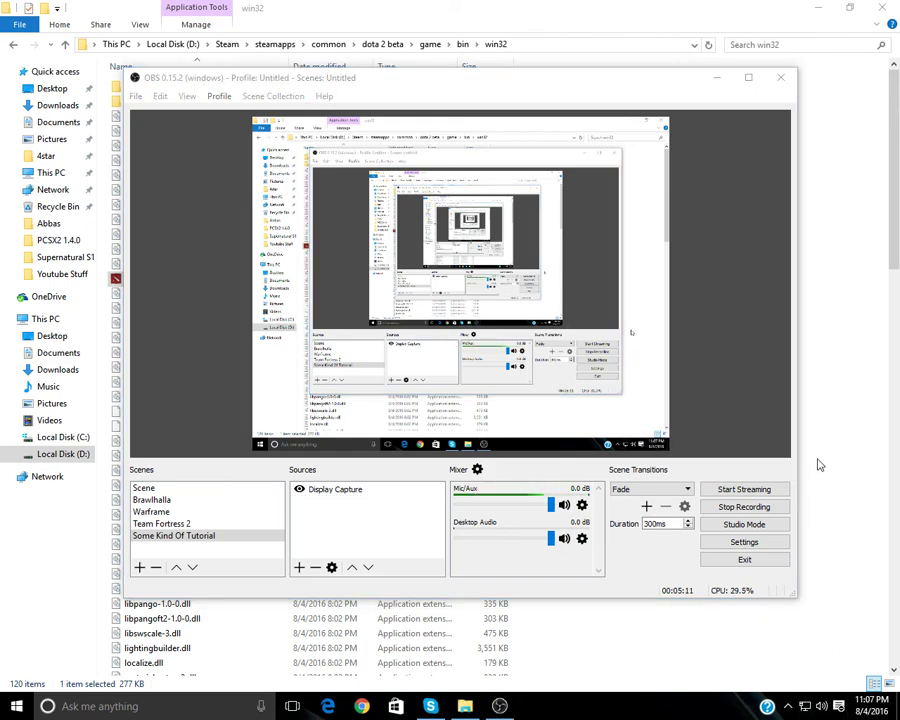
click(627, 552)
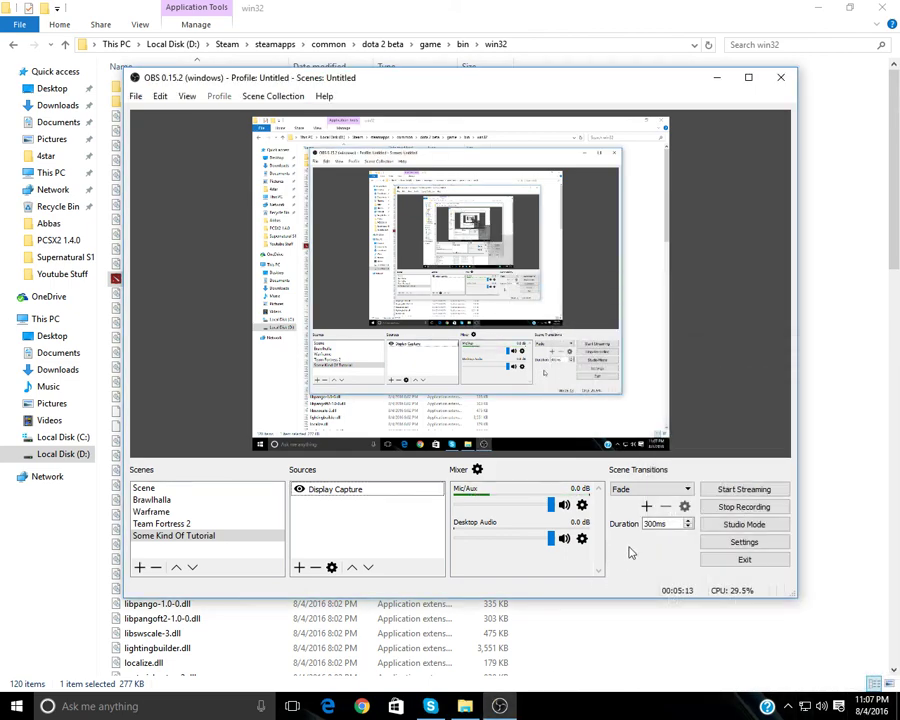